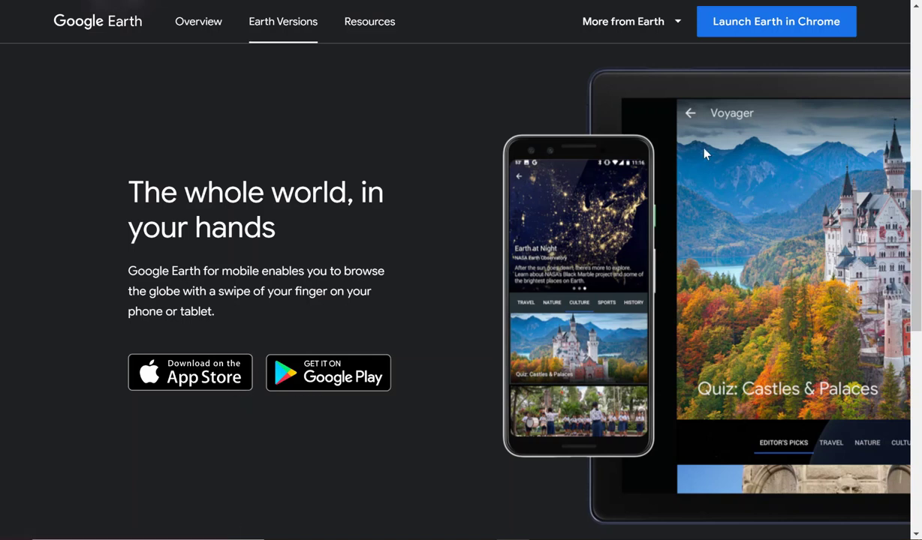
# Launch the web version of Google Earth in Chrome from the Earth Versions page
pyautogui.click(744, 29)
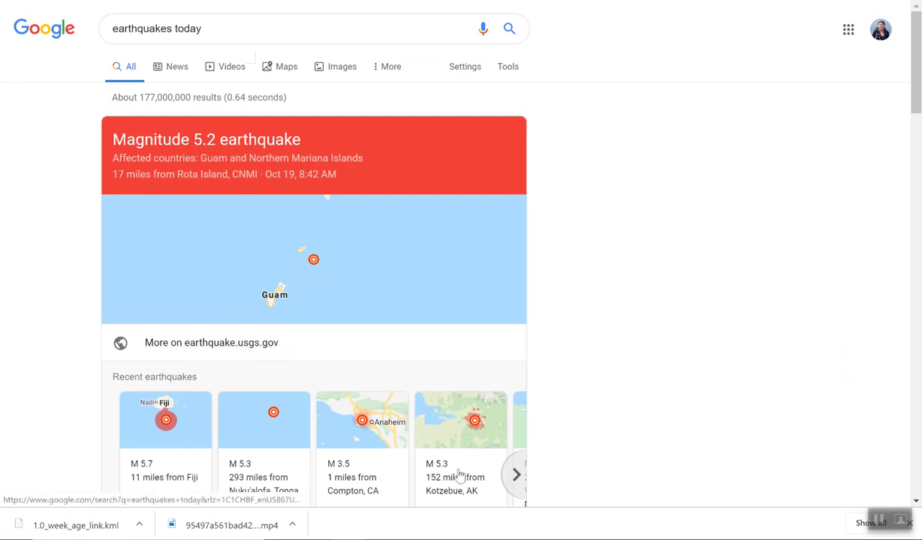
# Browse through the recent earthquakes in the Google results for "earthquakes today"
pyautogui.click(517, 476)
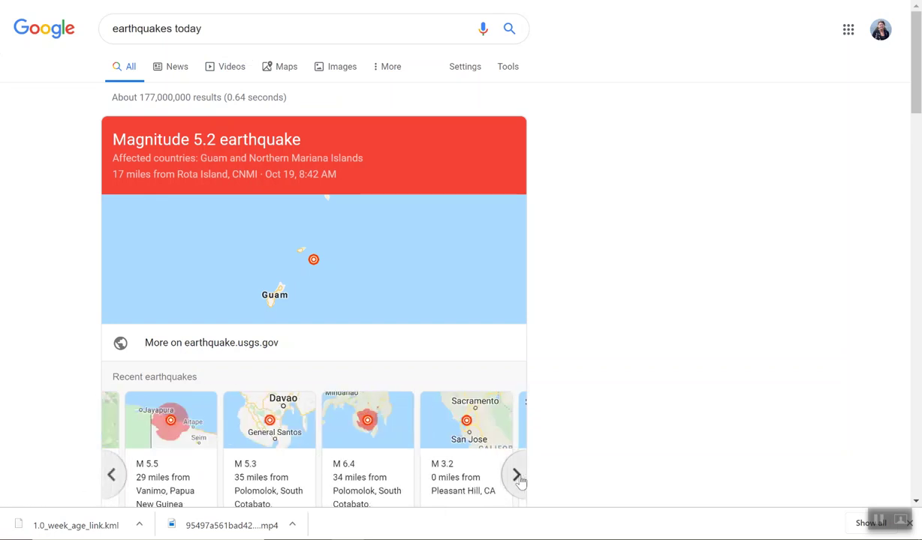
pyautogui.click(519, 481)
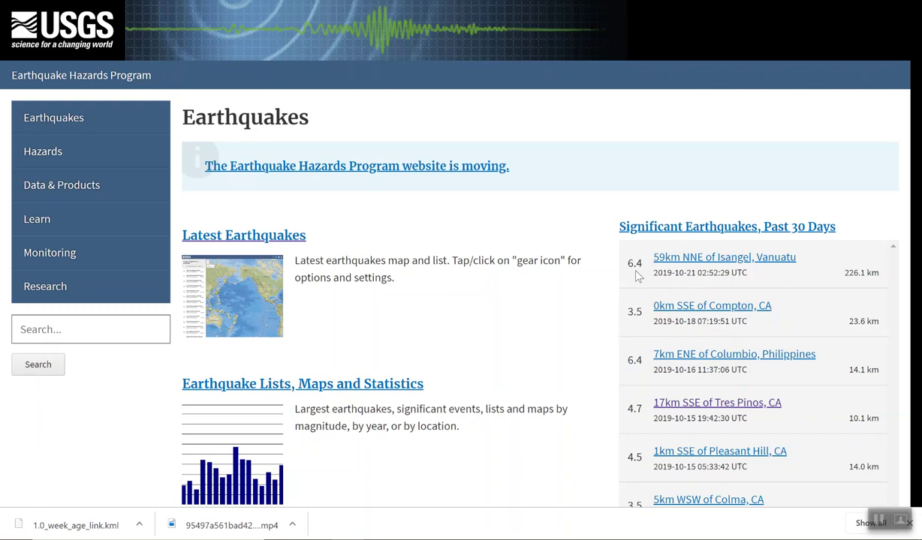
# Open the USGS Latest Earthquakes map, zoomed to World, and view the details of the earthquake near Isangel, Vanuatu
pyautogui.click(260, 239)
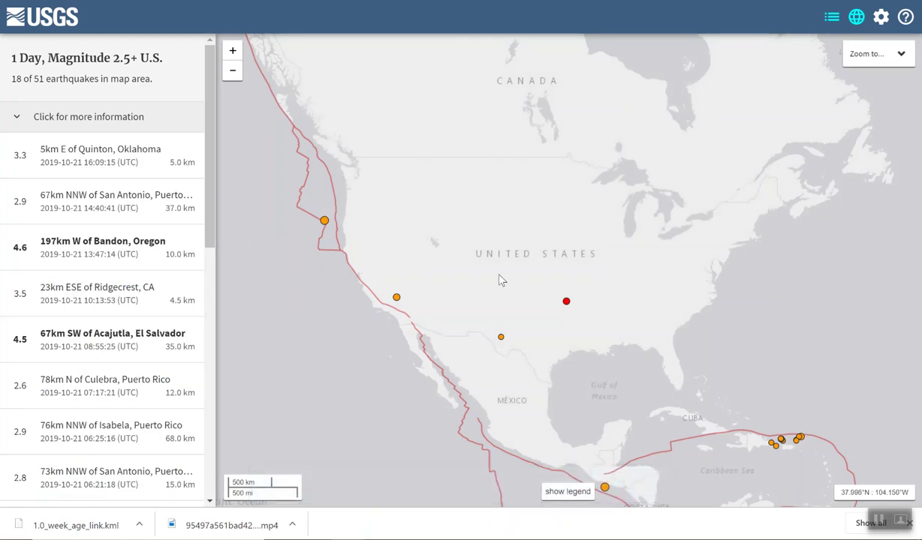
pyautogui.click(879, 60)
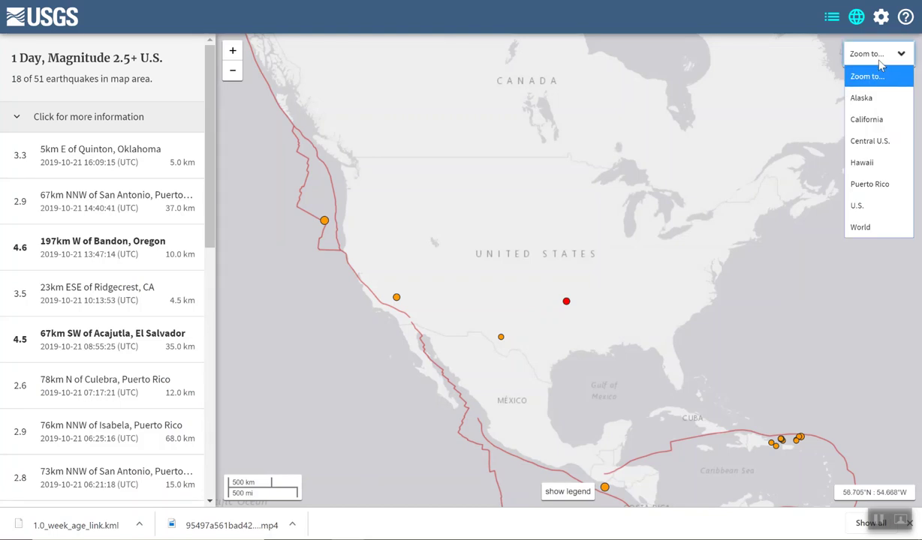
pyautogui.click(861, 229)
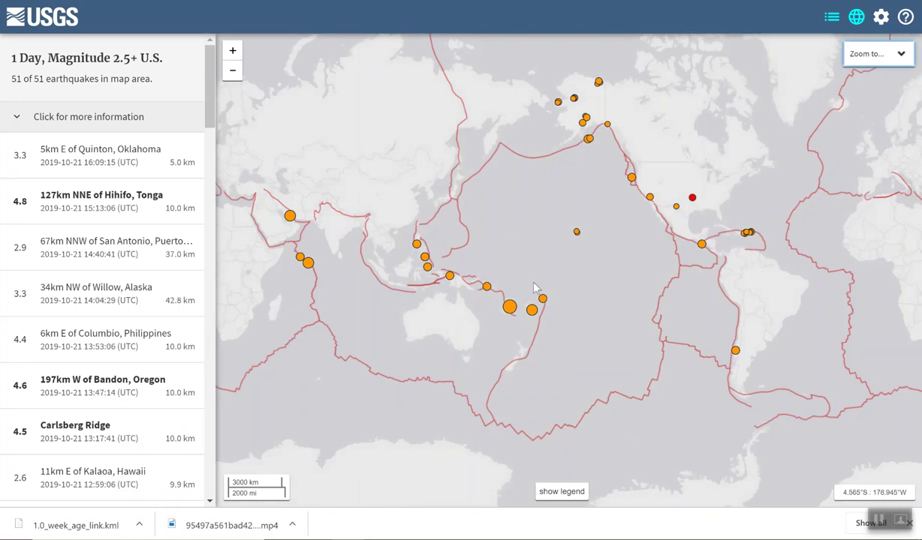
pyautogui.click(510, 308)
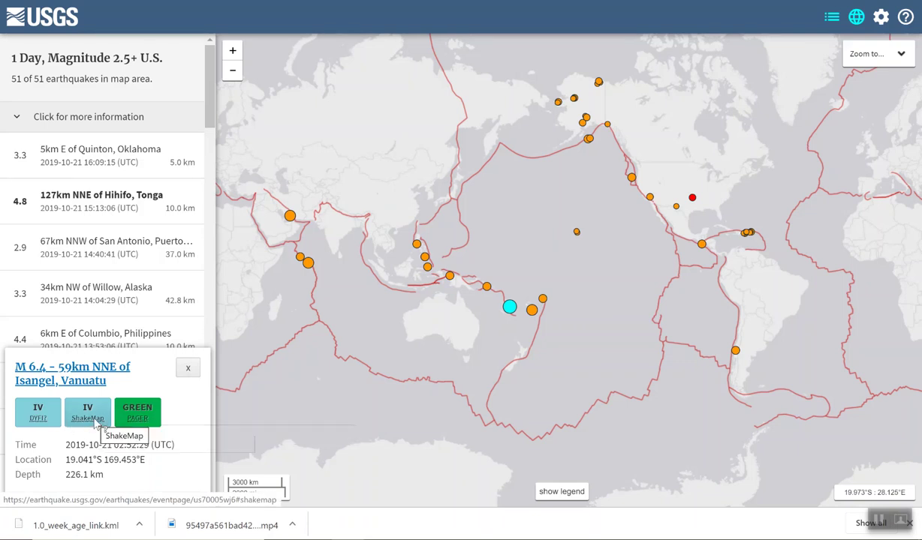
# Select the Tonga earthquake in the list and copy its location text "127km NNE of Hihifo, Tonga"
pyautogui.click(104, 196)
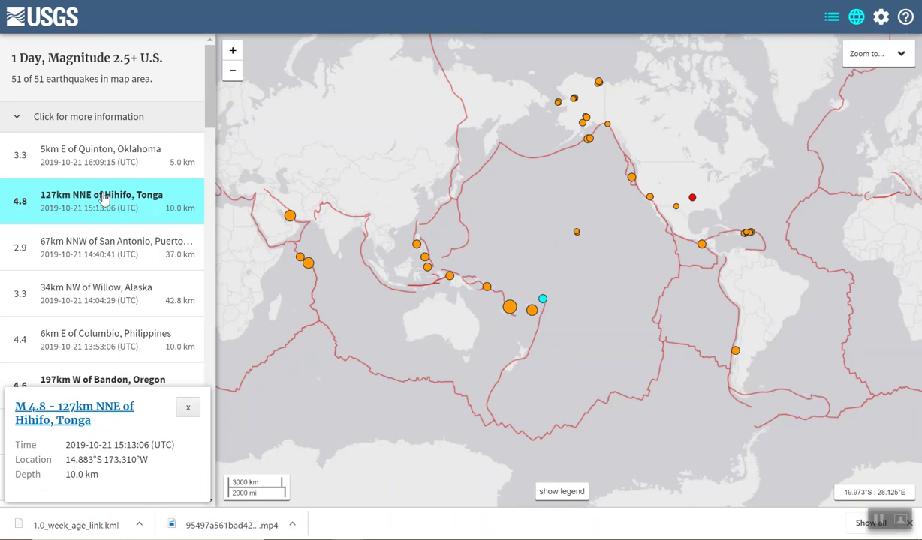
pyautogui.doubleClick(100, 196)
pyautogui.click(41, 198)
pyautogui.moveTo(42, 200); pyautogui.dragTo(165, 203)
pyautogui.hotkey('ctrl', 'c')
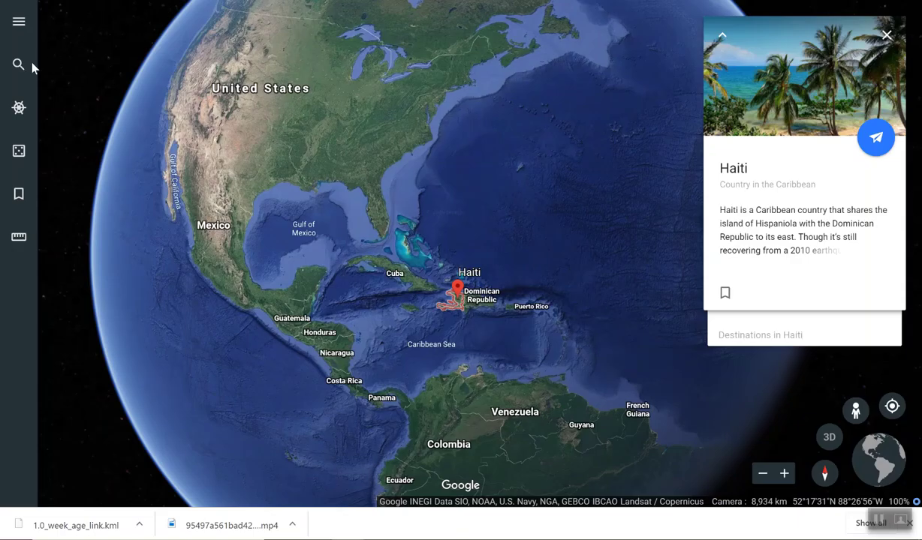
# Switch to Google Earth and search for the copied location "127km NNE of Hihifo, Tonga"
pyautogui.click(17, 69)
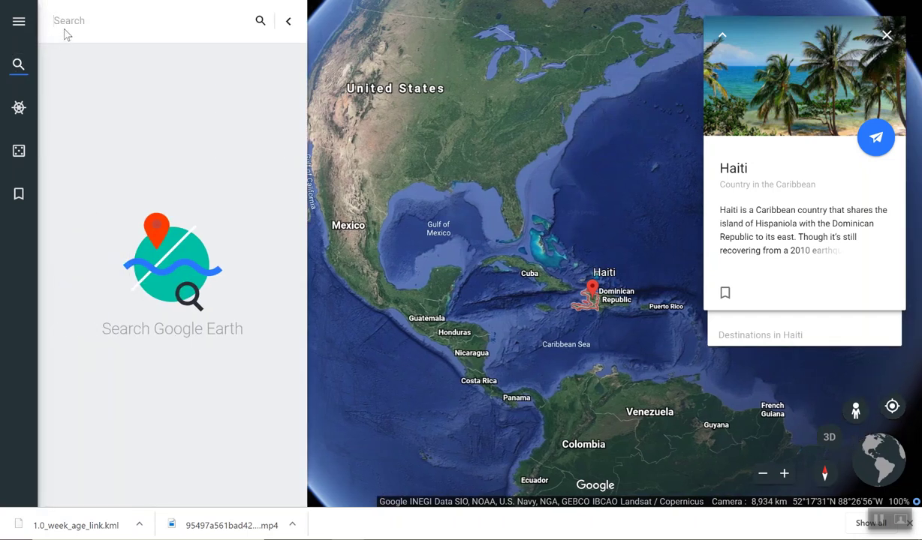
pyautogui.hotkey('ctrl', 'v')
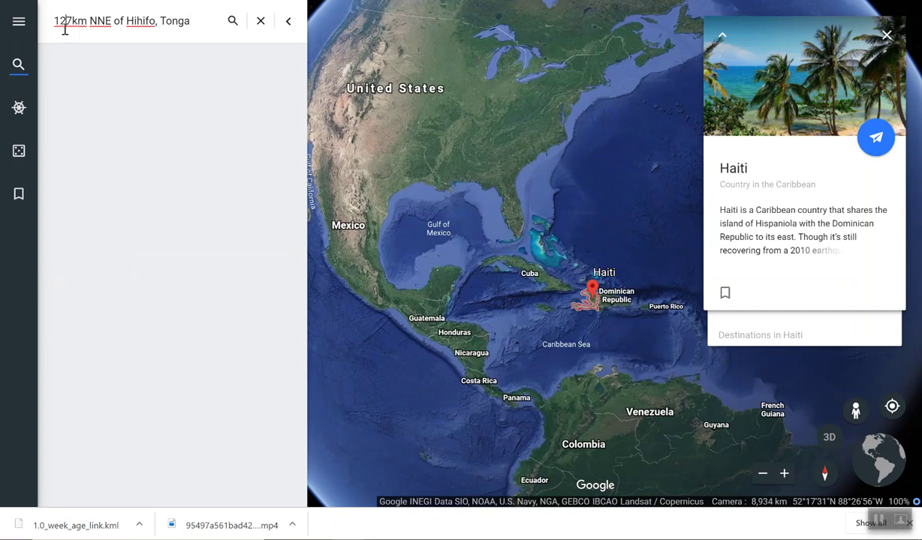
pyautogui.click(231, 23)
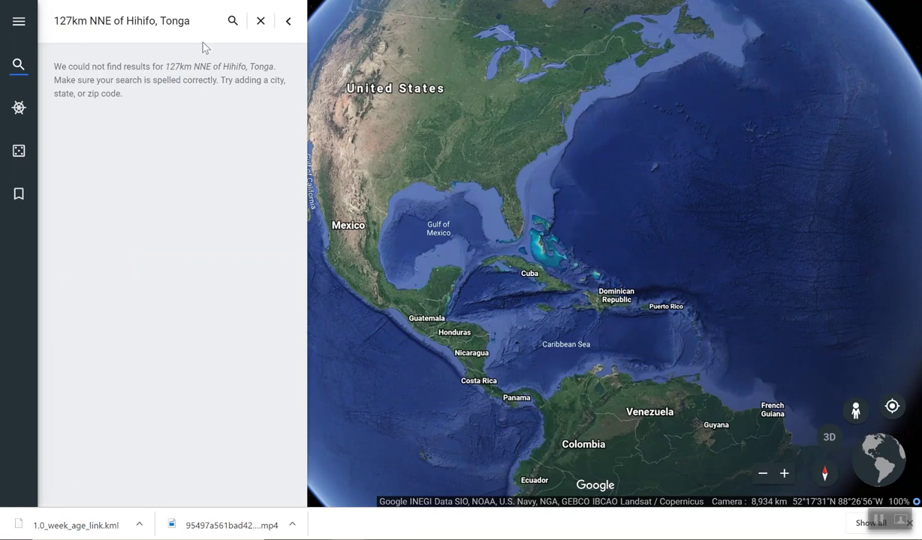
# Shorten the search text to "Hihifo, Tonga" and fly to the matching place Hihifo
pyautogui.click(90, 21)
pyautogui.moveTo(124, 23); pyautogui.dragTo(44, 25)
pyautogui.press('BackSpace')
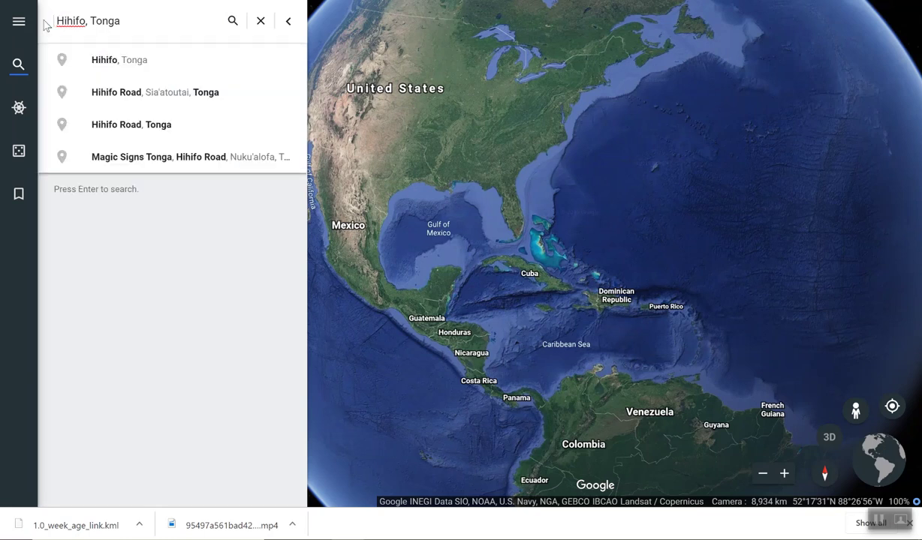
pyautogui.click(114, 72)
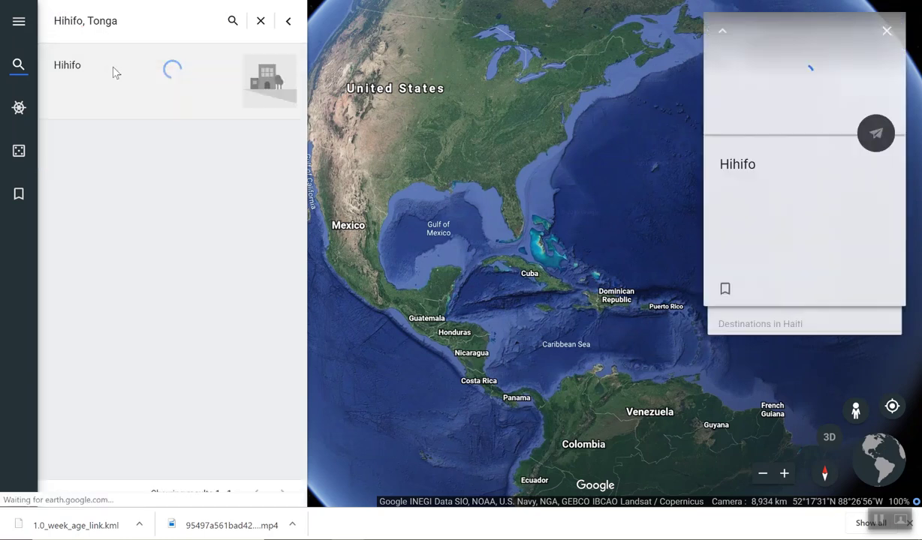
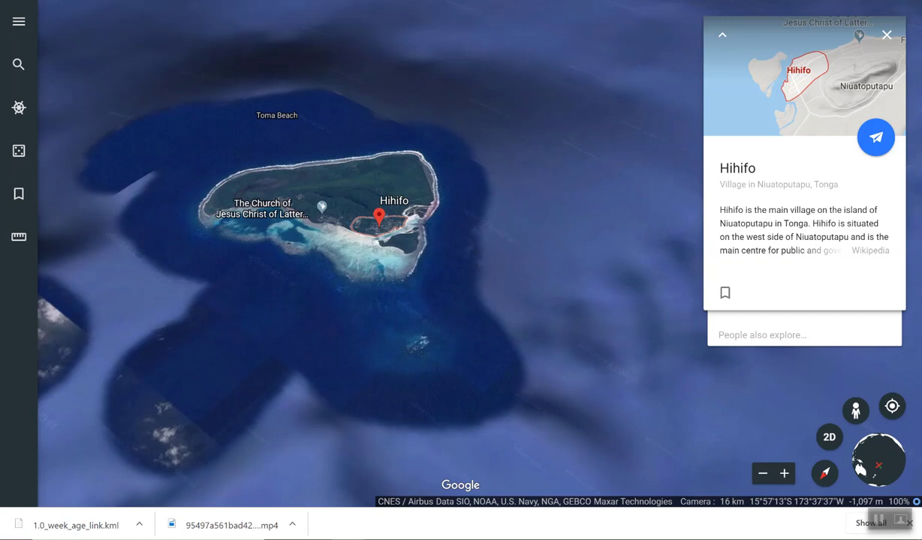
# Examine the islands, seafloor and trench around Hihifo from close range out to the whole globe
pyautogui.scroll(-5, 466, 369)
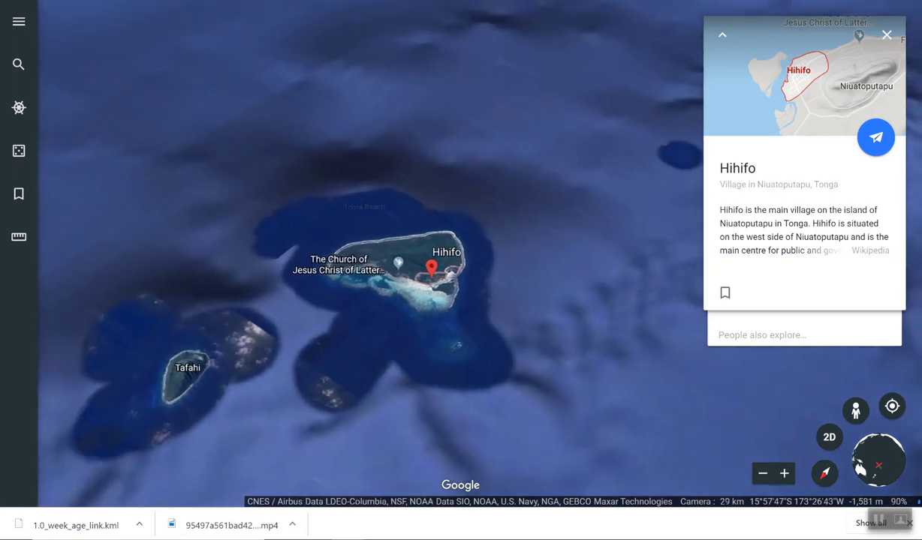
pyautogui.scroll(-5, 466, 369)
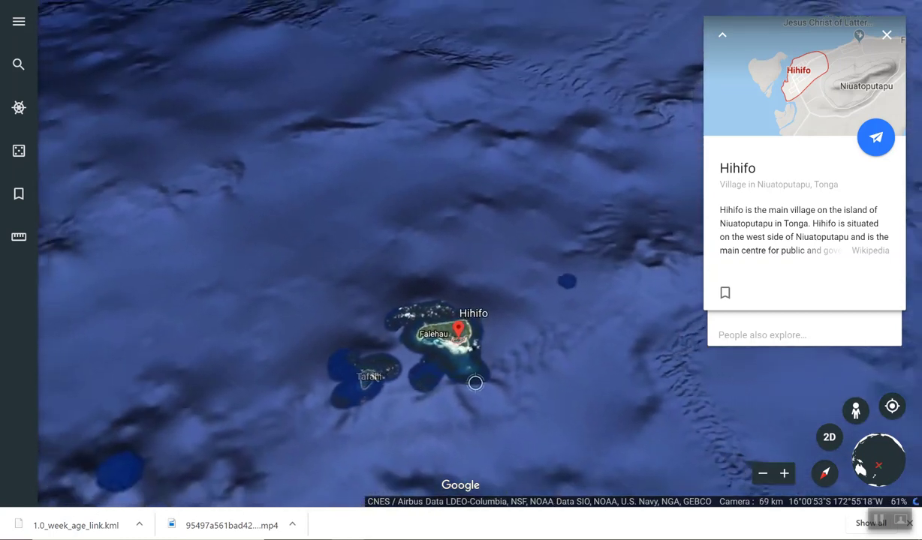
pyautogui.scroll(-3, 478, 385)
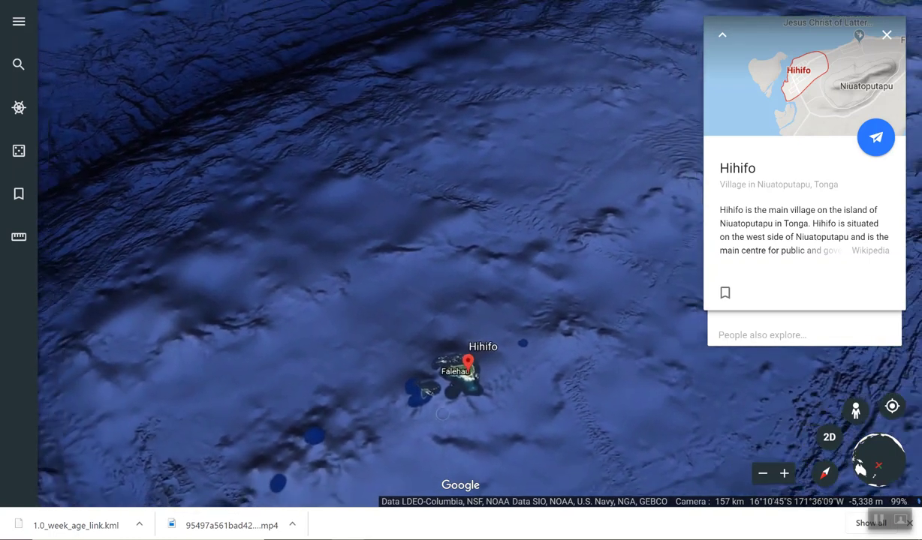
pyautogui.scroll(-2, 466, 372)
pyautogui.scroll(4, 554, 353)
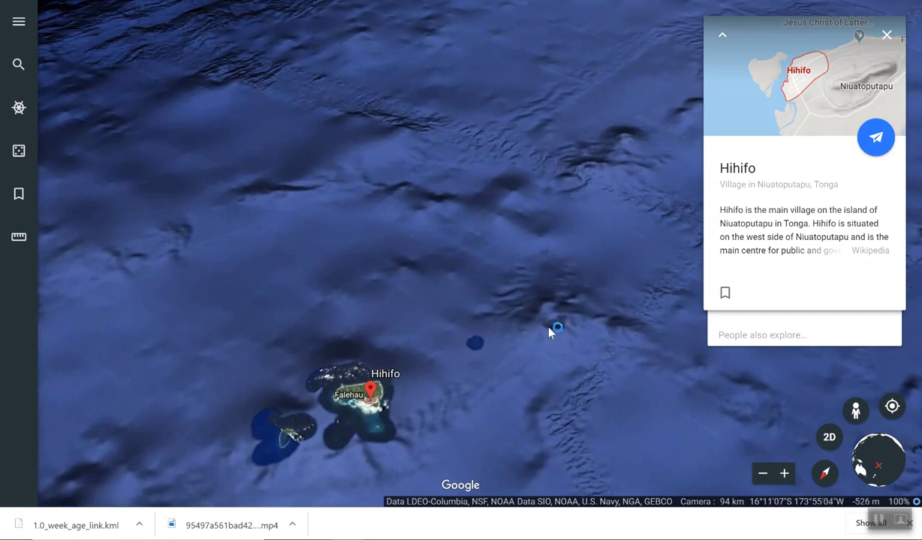
pyautogui.moveTo(547, 330); pyautogui.dragTo(818, 190)
pyautogui.moveTo(436, 441); pyautogui.dragTo(599, 403)
pyautogui.scroll(-5, 599, 403)
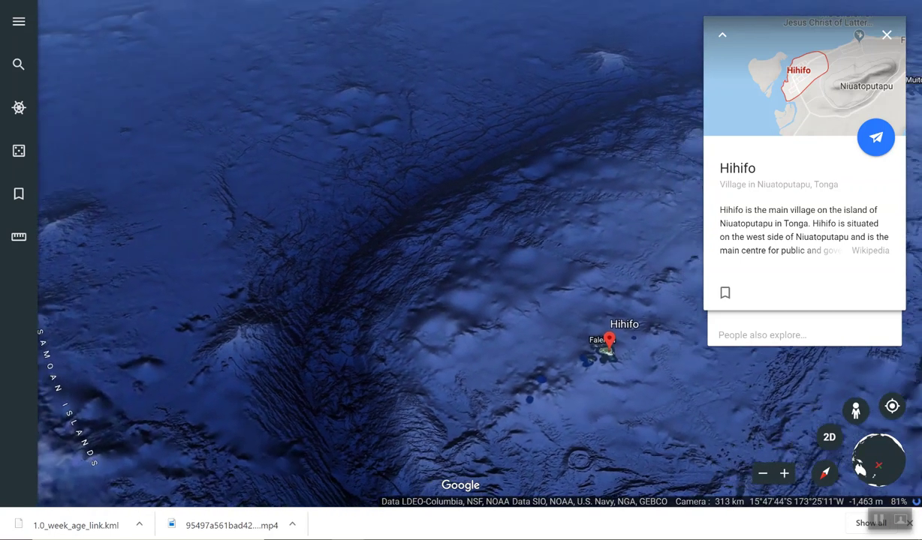
pyautogui.scroll(3, 469, 407)
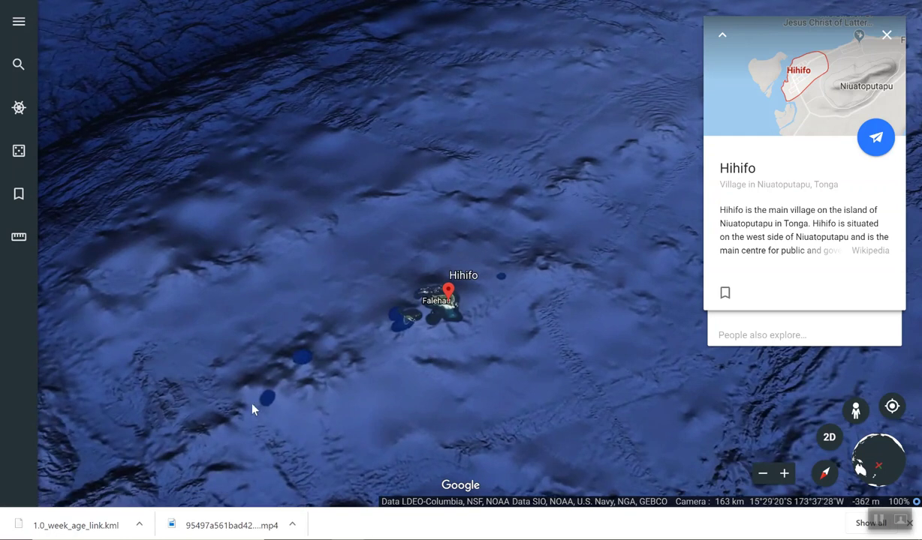
pyautogui.scroll(-3, 489, 373)
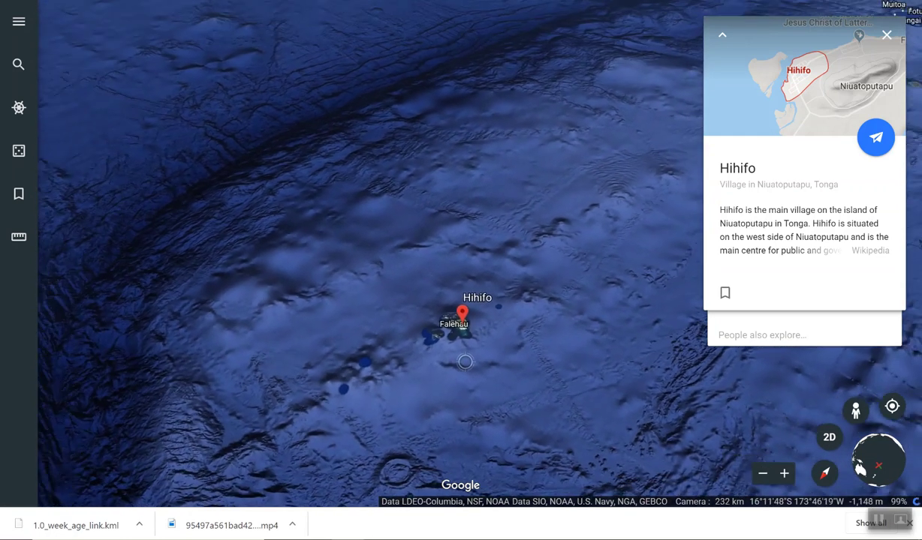
pyautogui.scroll(-3, 489, 373)
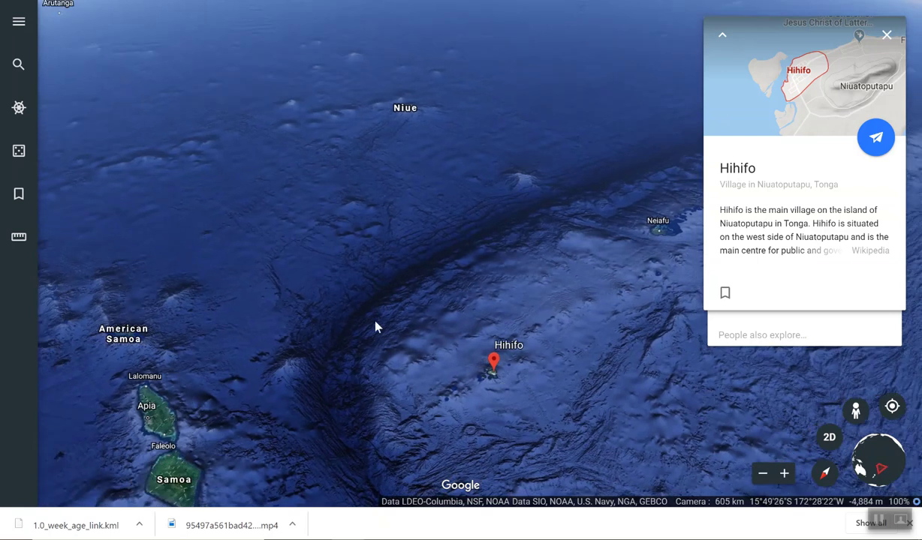
pyautogui.doubleClick(403, 280)
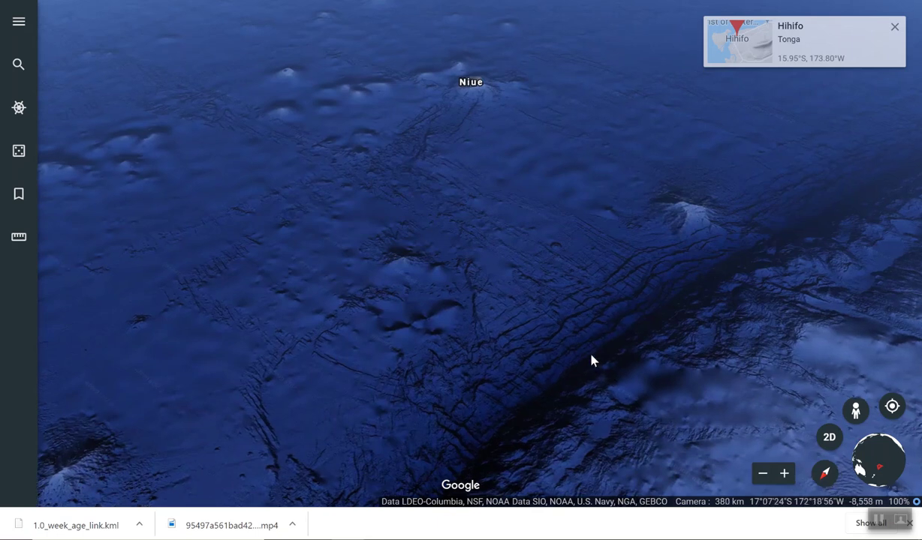
pyautogui.scroll(-5, 591, 361)
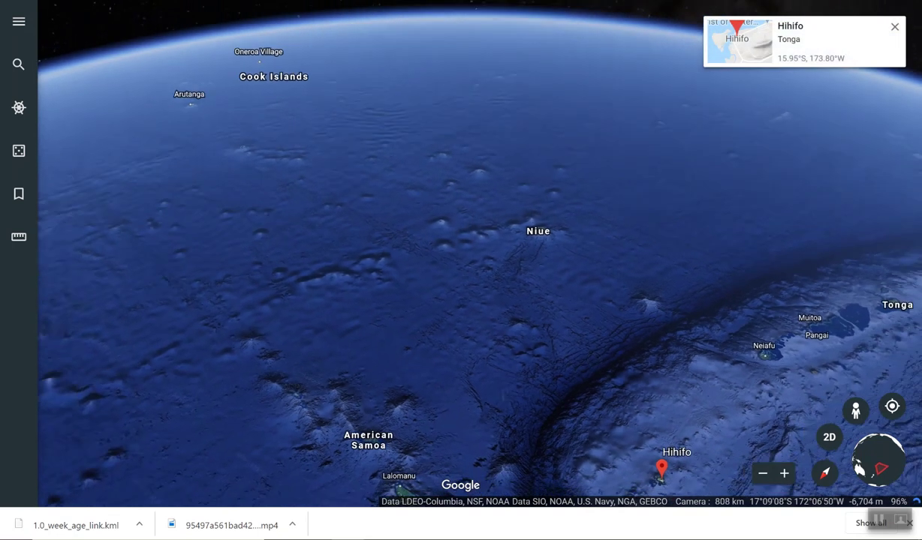
pyautogui.scroll(-8, 589, 427)
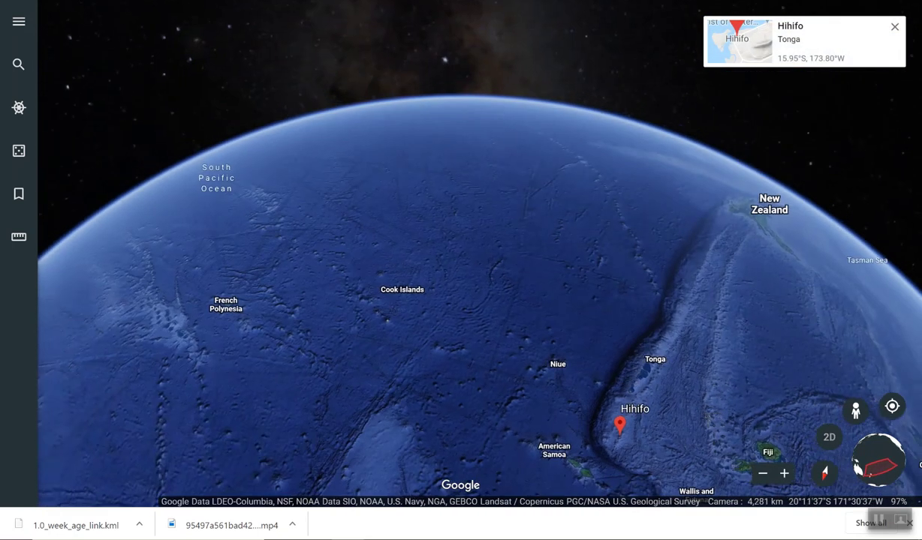
pyautogui.scroll(-5, 588, 427)
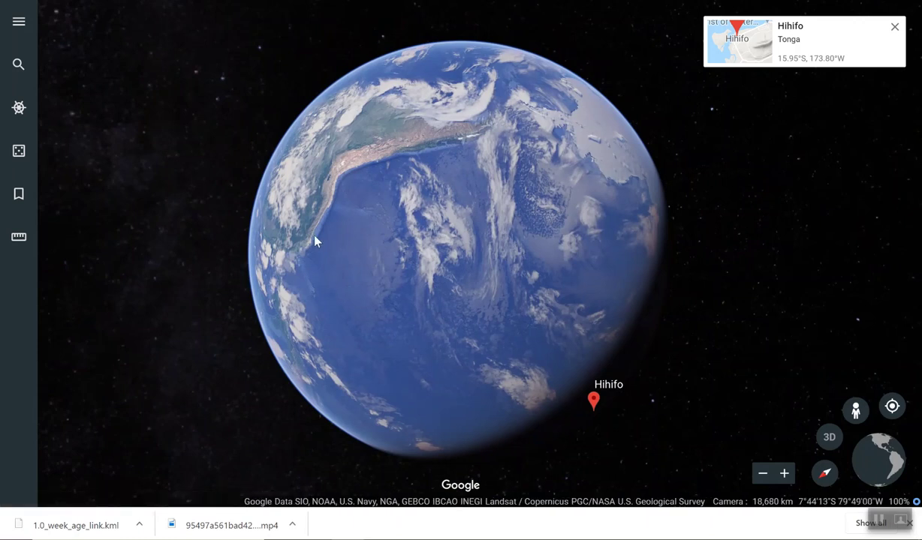
# From My Places, turn on the experimental KML file import in the general settings and save
pyautogui.click(19, 24)
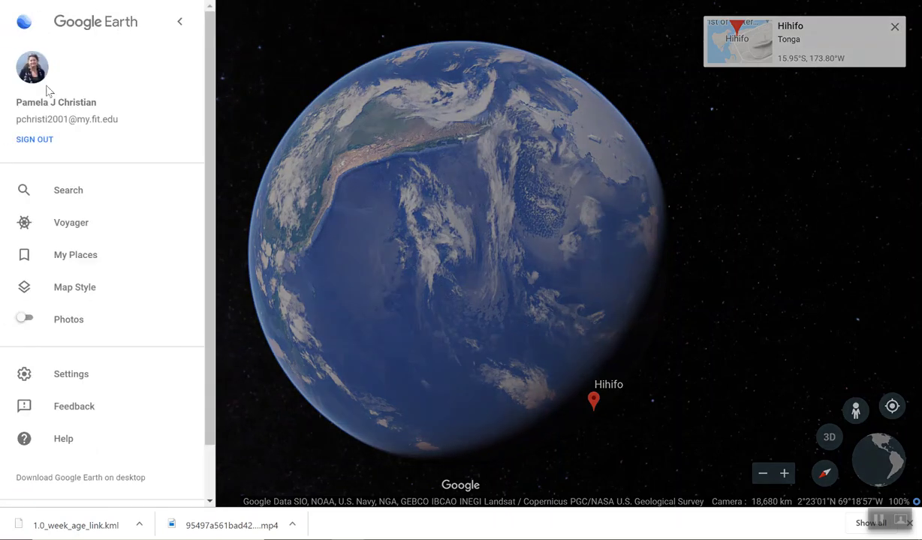
pyautogui.click(73, 257)
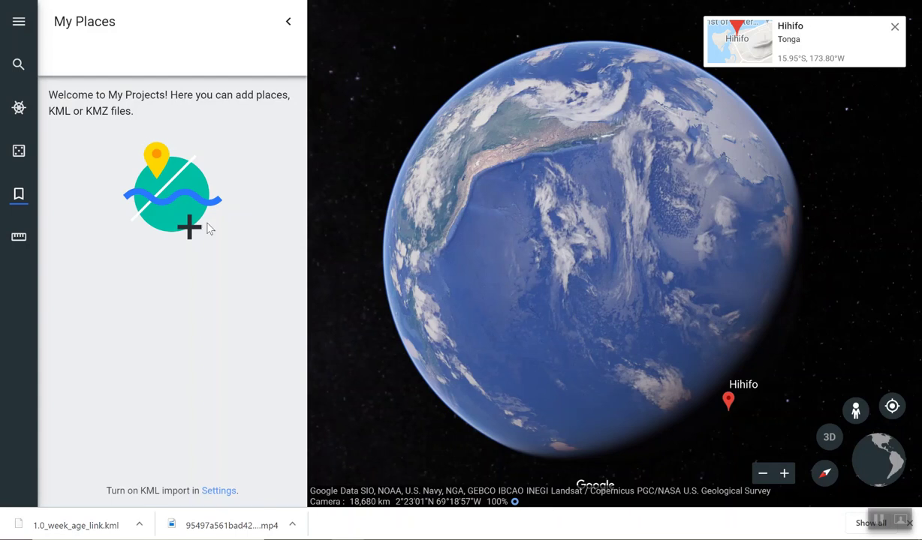
pyautogui.click(217, 493)
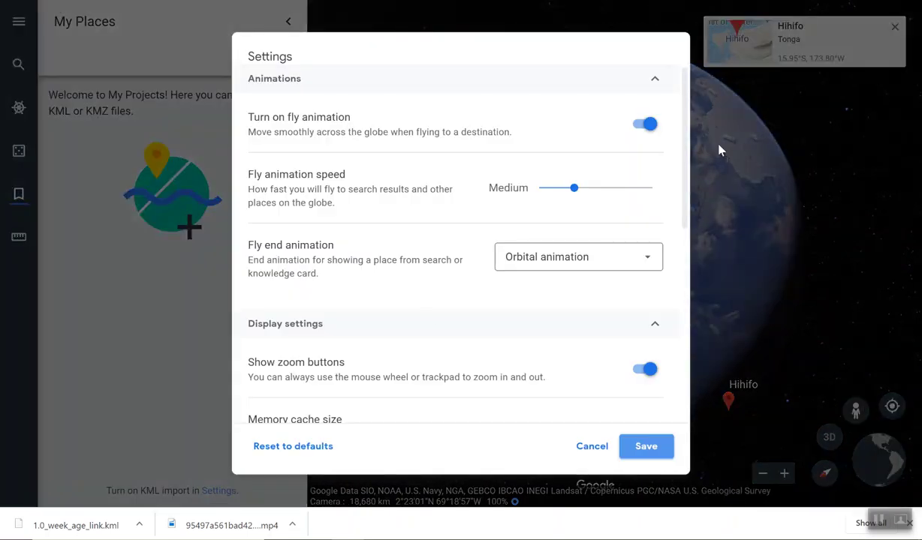
pyautogui.scroll(-2, 679, 196)
pyautogui.moveTo(679, 195); pyautogui.dragTo(673, 342)
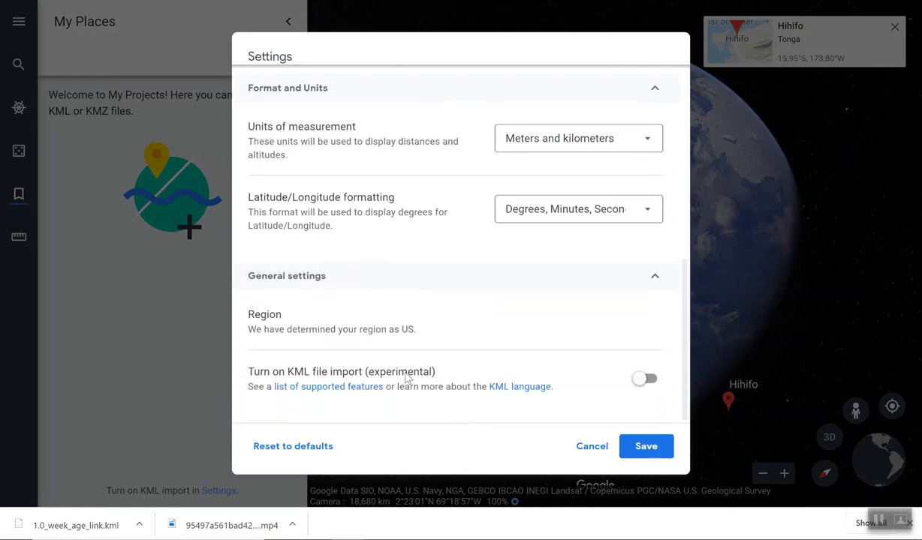
pyautogui.click(657, 385)
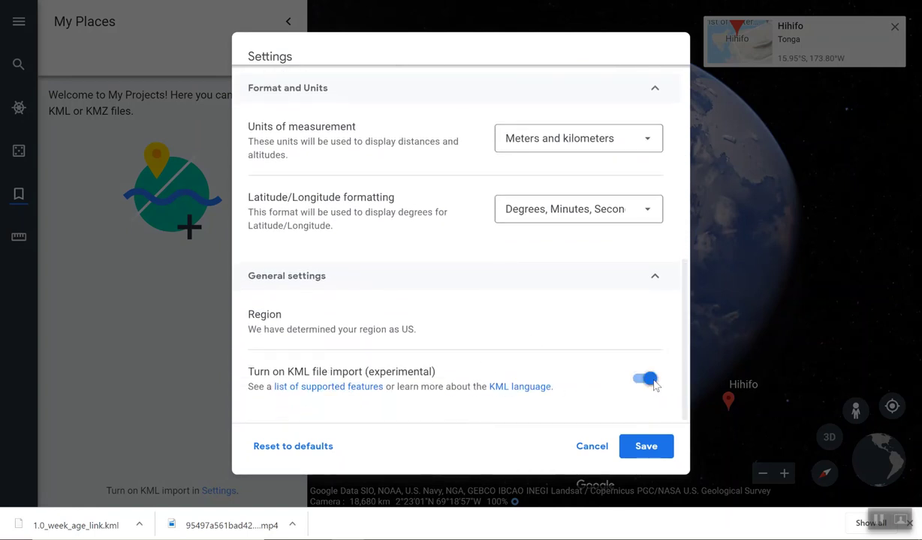
pyautogui.click(646, 446)
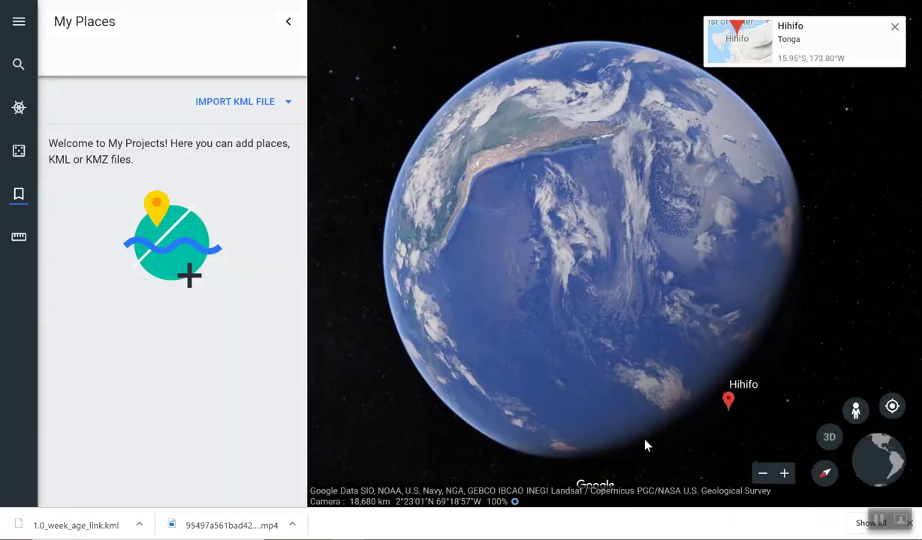
# Import the local file 1.0_week_age_link.kml into My Places
pyautogui.click(228, 105)
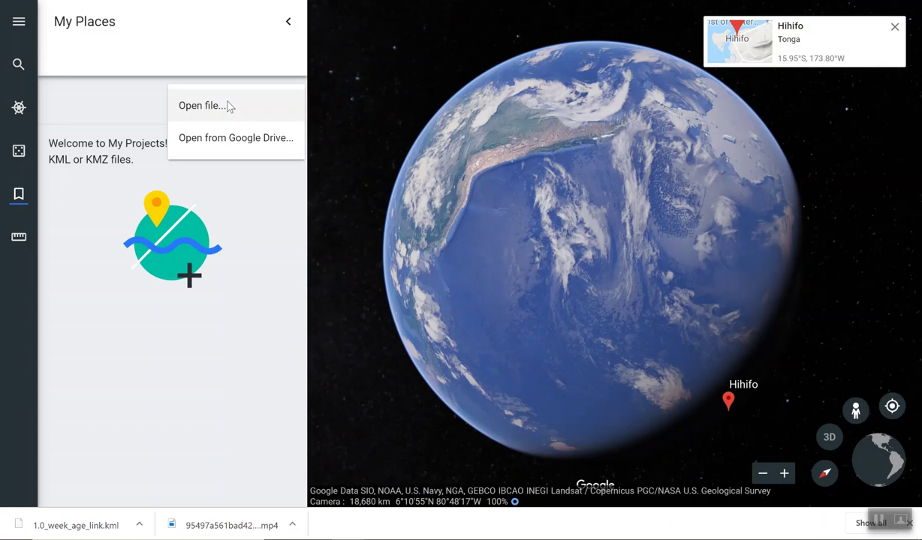
pyautogui.click(208, 110)
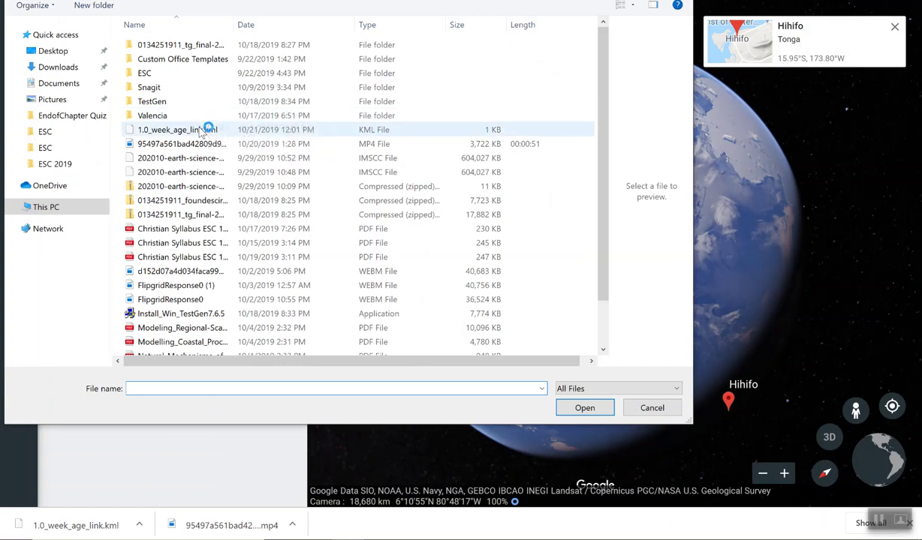
pyautogui.click(206, 130)
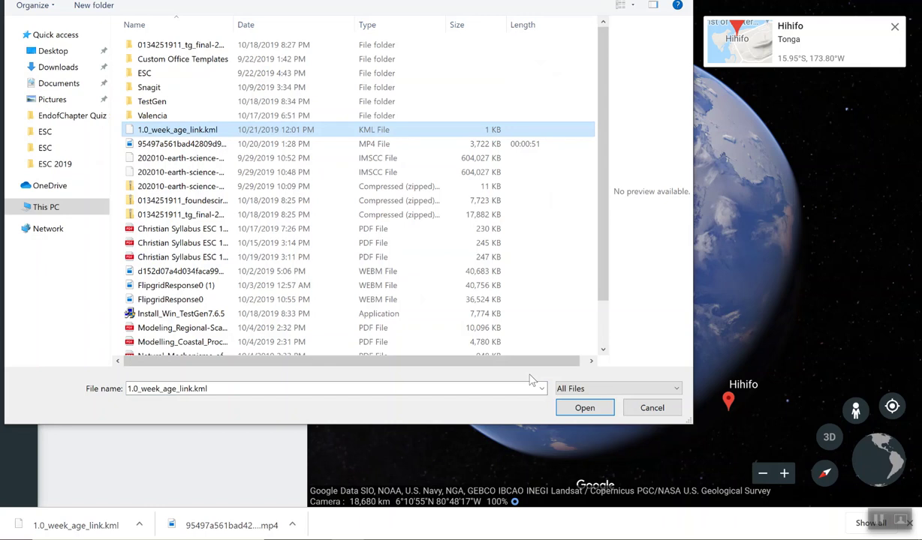
pyautogui.click(584, 408)
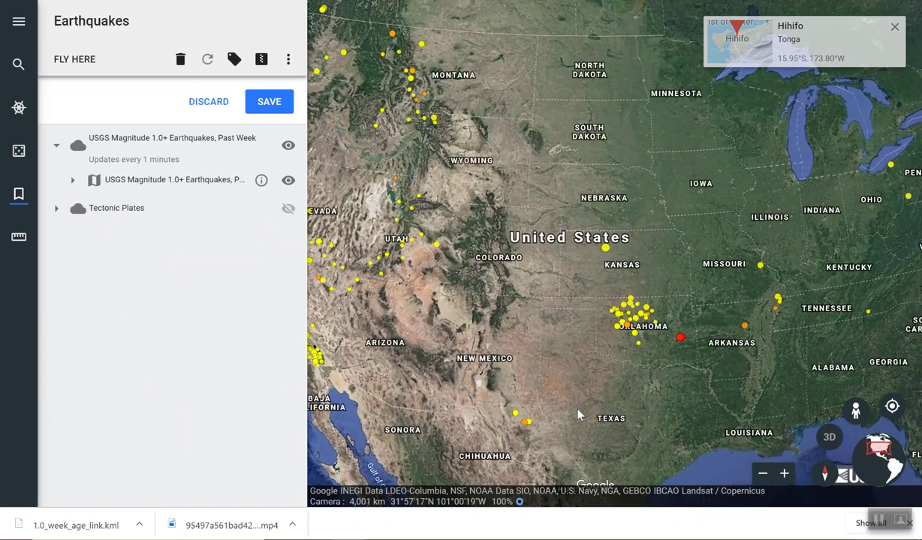
# Examine the past week's earthquake markers across North America and around Puerto Rico and the Caribbean
pyautogui.scroll(-3, 571, 443)
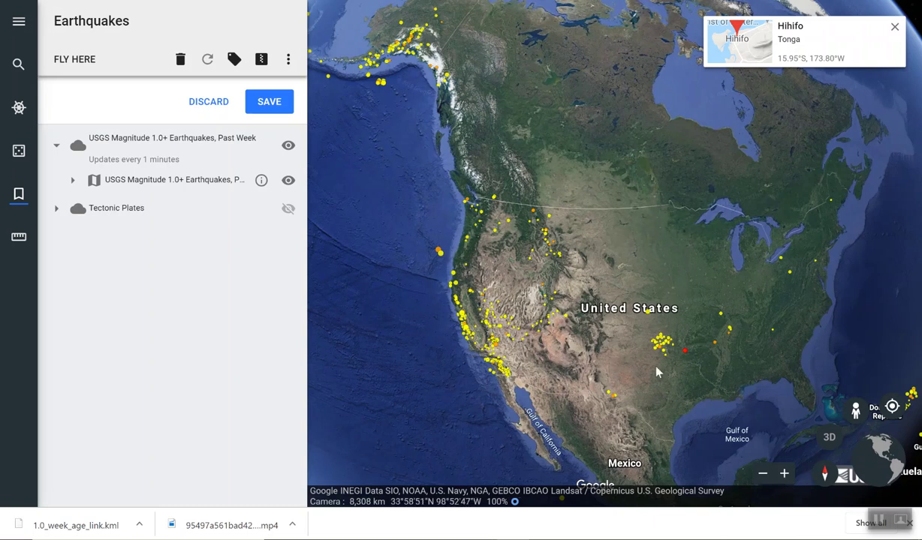
pyautogui.press('Right')
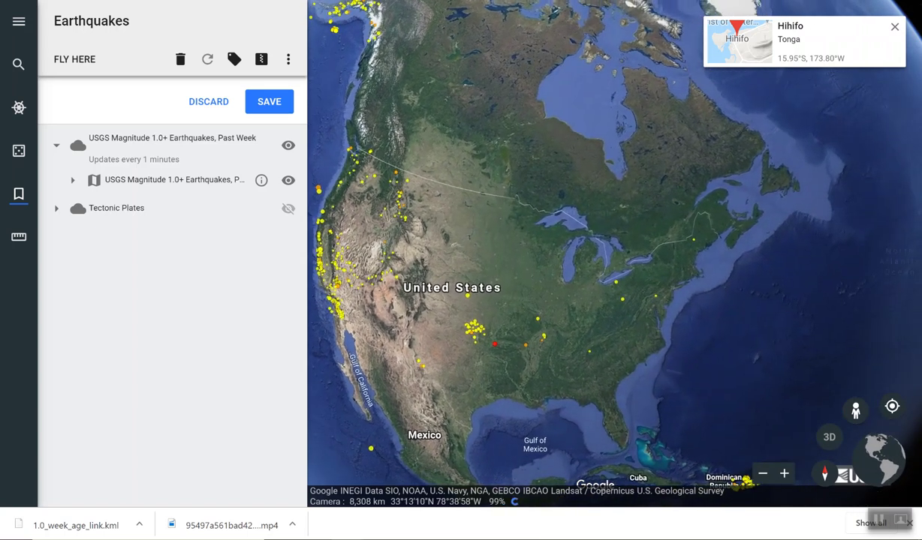
pyautogui.press('Right')
pyautogui.press('Down')
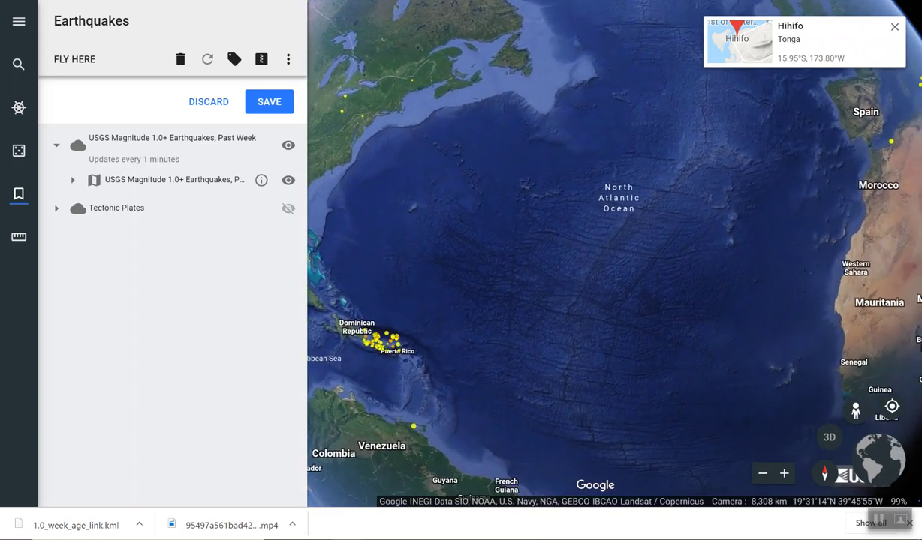
pyautogui.scroll(3, 463, 349)
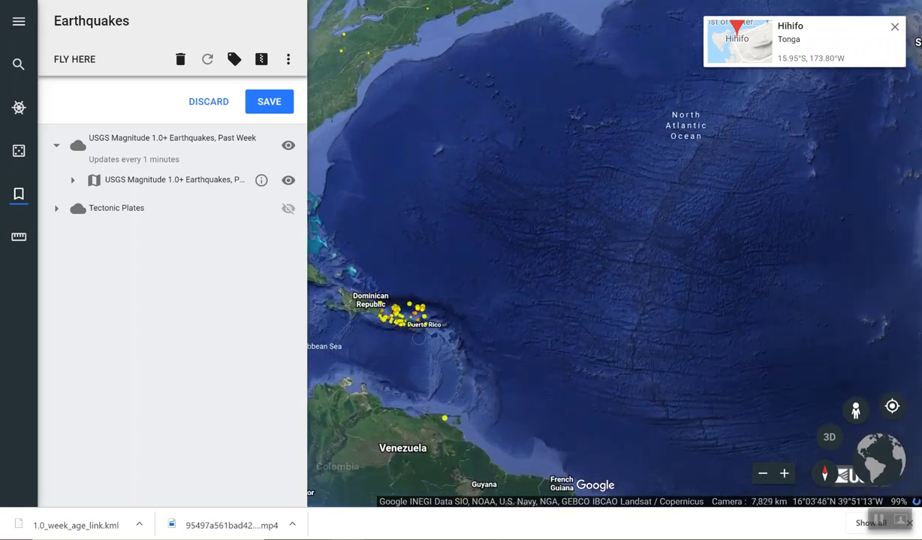
pyautogui.scroll(-2, 462, 355)
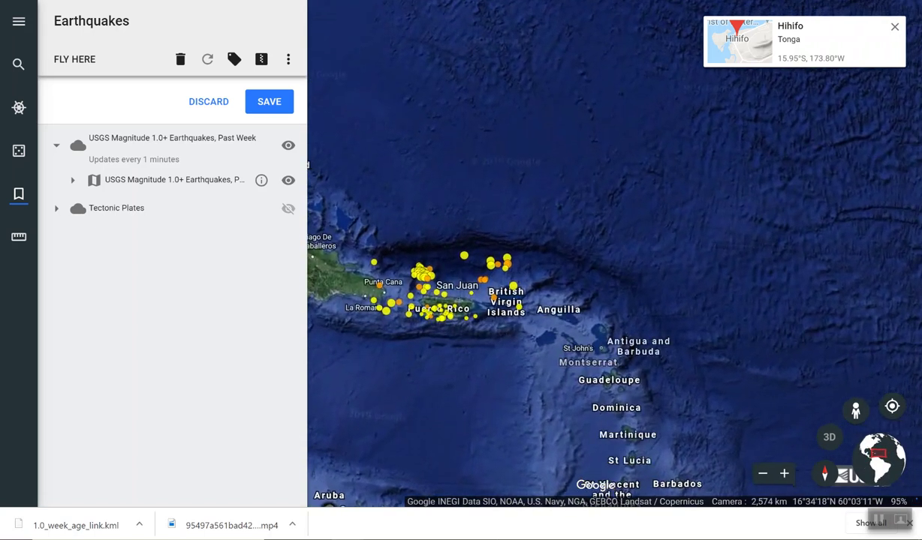
pyautogui.scroll(-3, 630, 392)
# Examine the earthquake markers across Africa, the Middle East, southern Asia and the Mediterranean
pyautogui.press('Right')
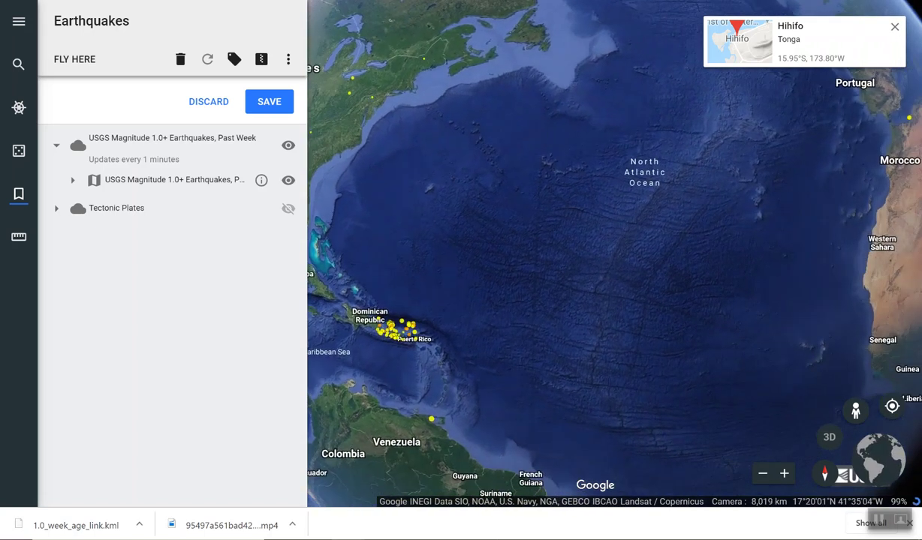
pyautogui.press('Right')
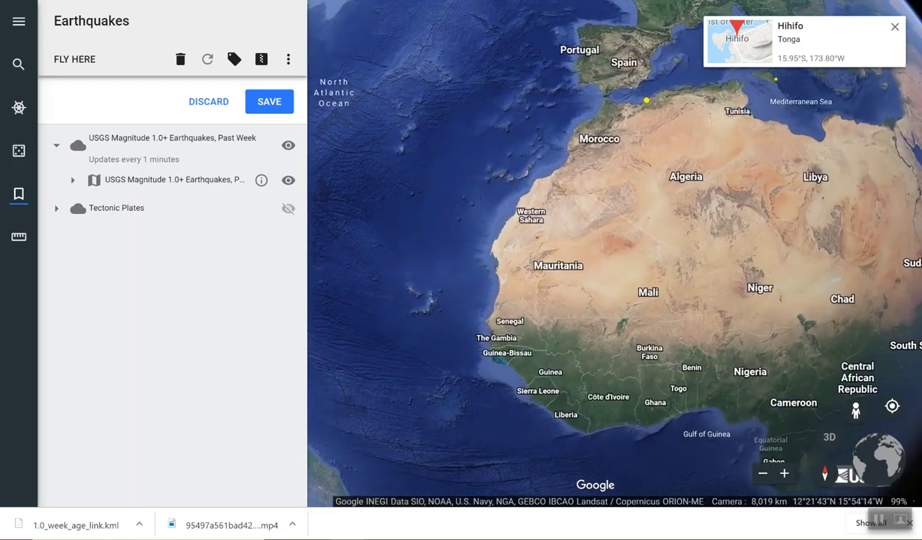
pyautogui.press('Right')
pyautogui.press('Right')
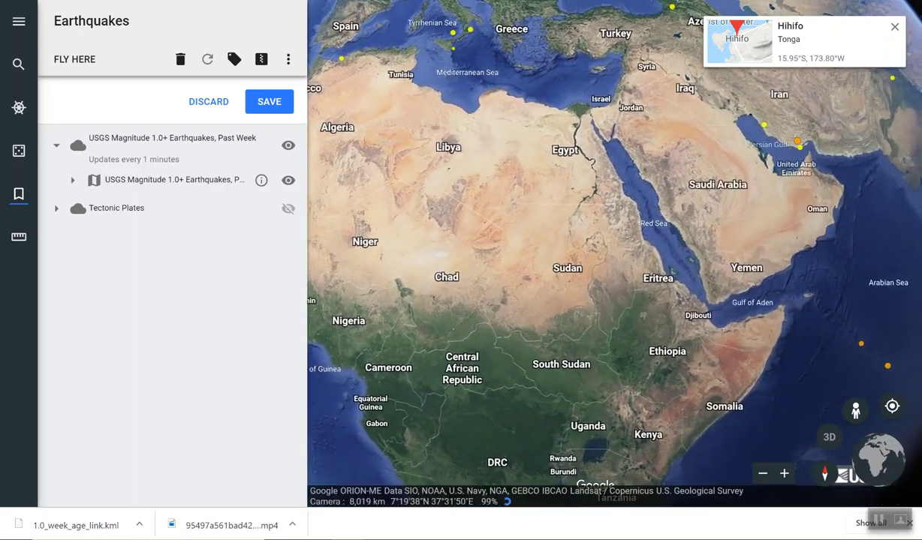
pyautogui.press('Up')
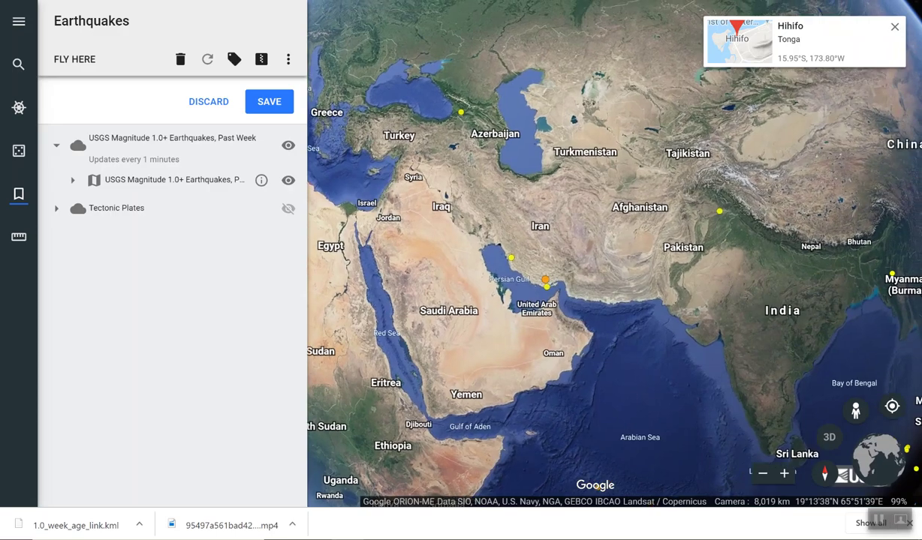
pyautogui.press('Right')
pyautogui.press('Left')
pyautogui.press('Up')
pyautogui.press('Left')
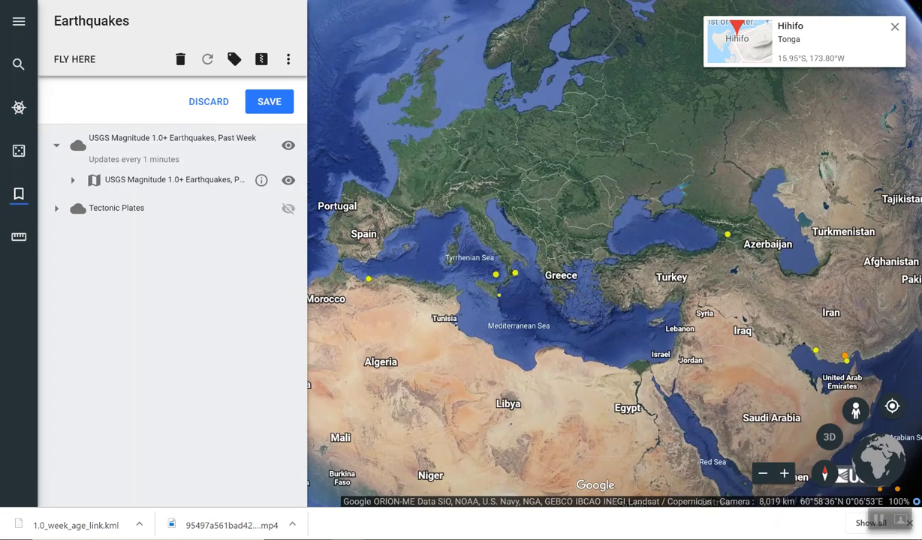
# Switch to the USGS site and go to the product links on its Data and Products page
pyautogui.hotkey('ctrl', 'Tab')
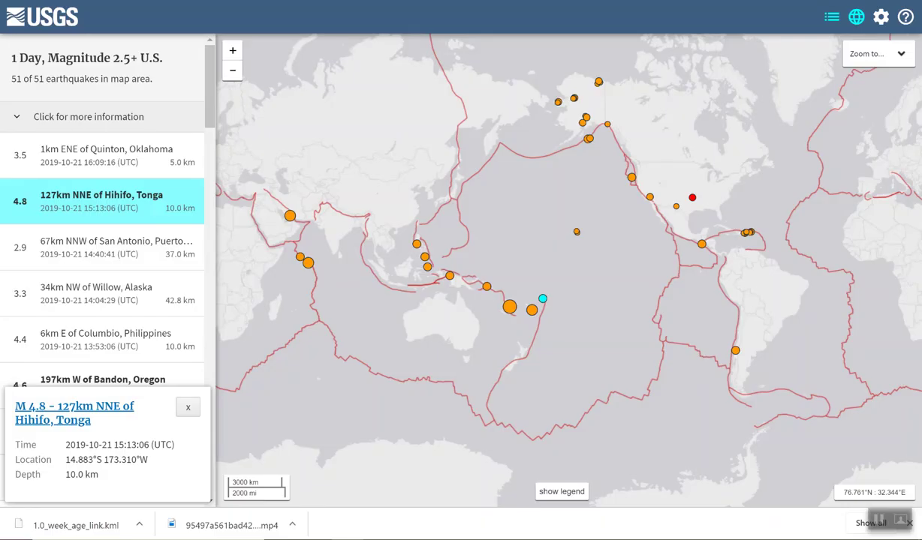
pyautogui.click(509, 306)
pyautogui.press('Escape')
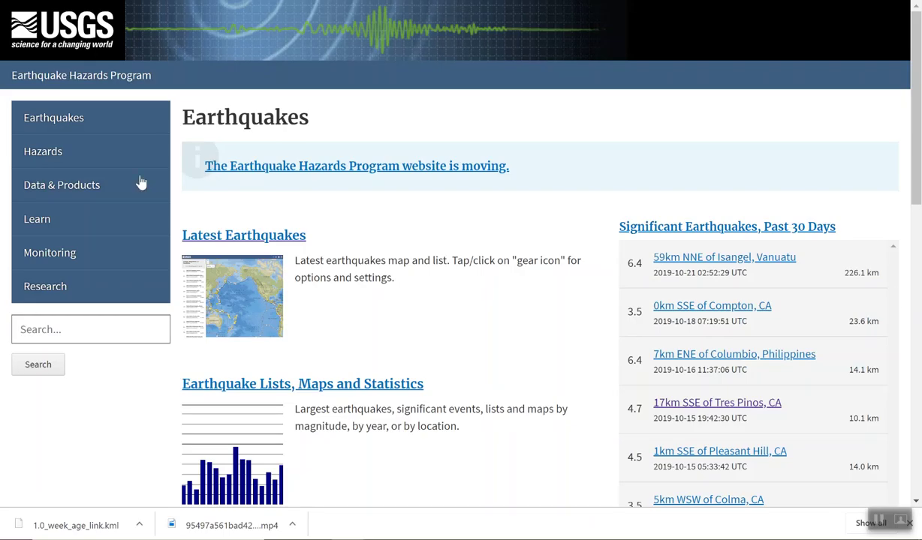
pyautogui.click(89, 189)
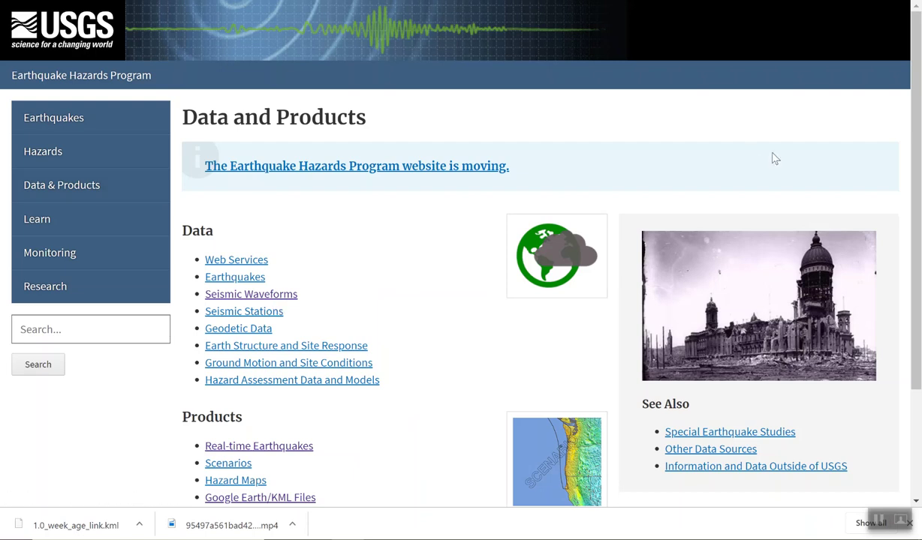
pyautogui.moveTo(917, 131); pyautogui.dragTo(917, 196)
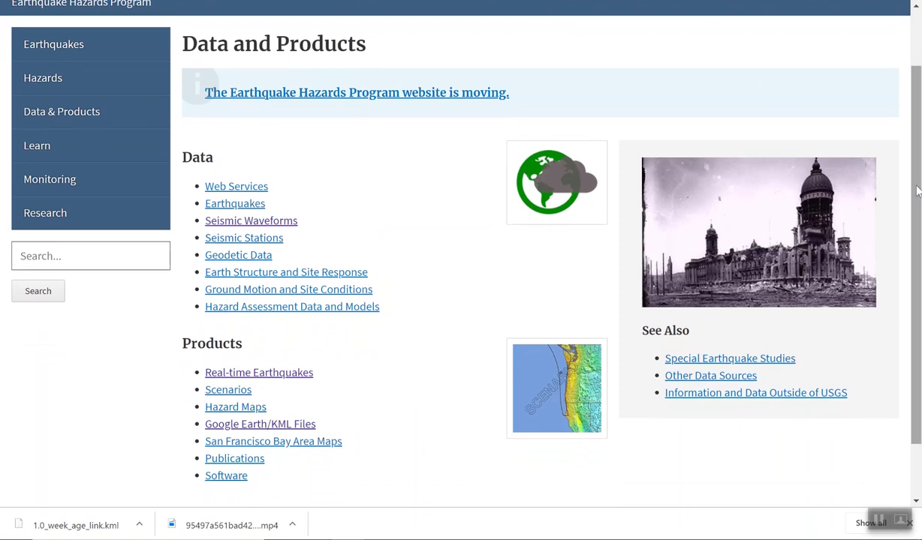
# Go through Seismic Waveforms to the worldwide Seismogram Displays and open the Eastern US - Weston station from the map
pyautogui.click(265, 226)
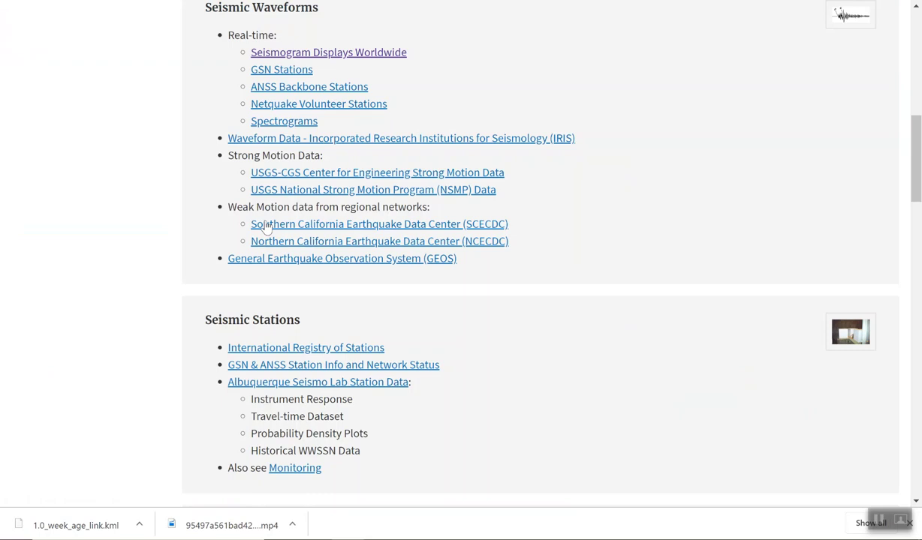
pyautogui.click(356, 56)
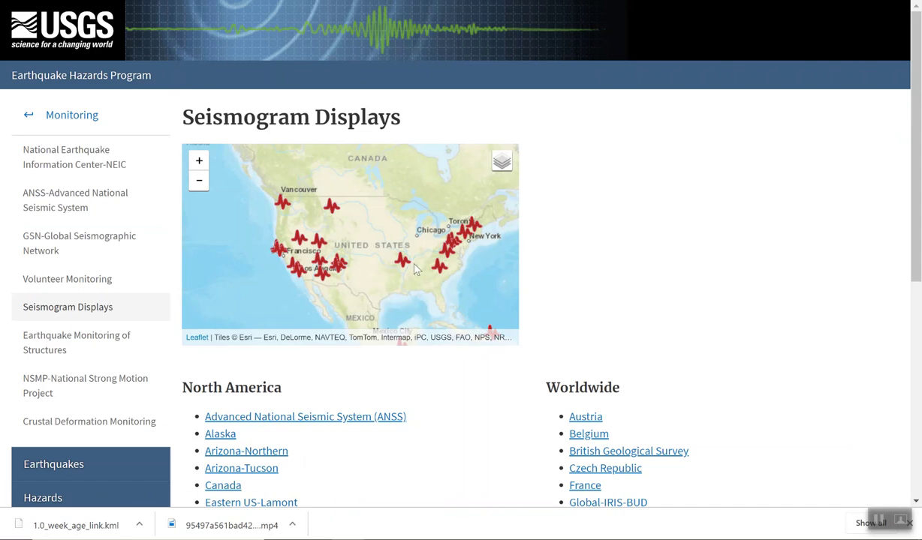
pyautogui.click(476, 234)
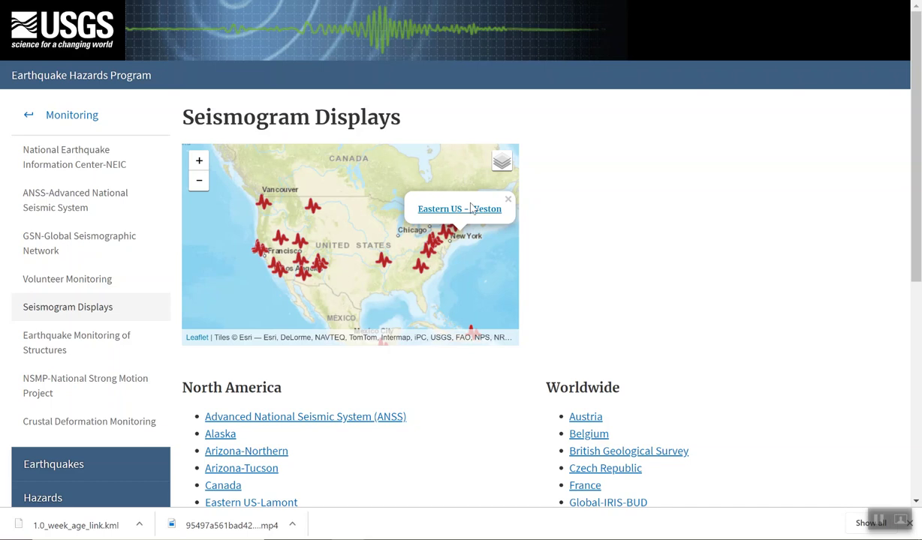
pyautogui.click(452, 209)
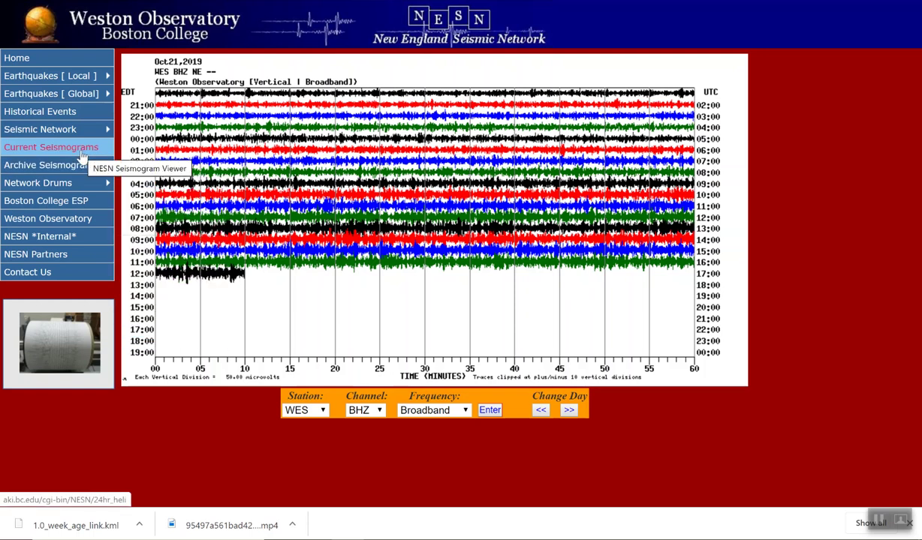
# View the list of significant global earthquakes, followed by the local New England real-time earthquake monitor
pyautogui.moveTo(75, 105)
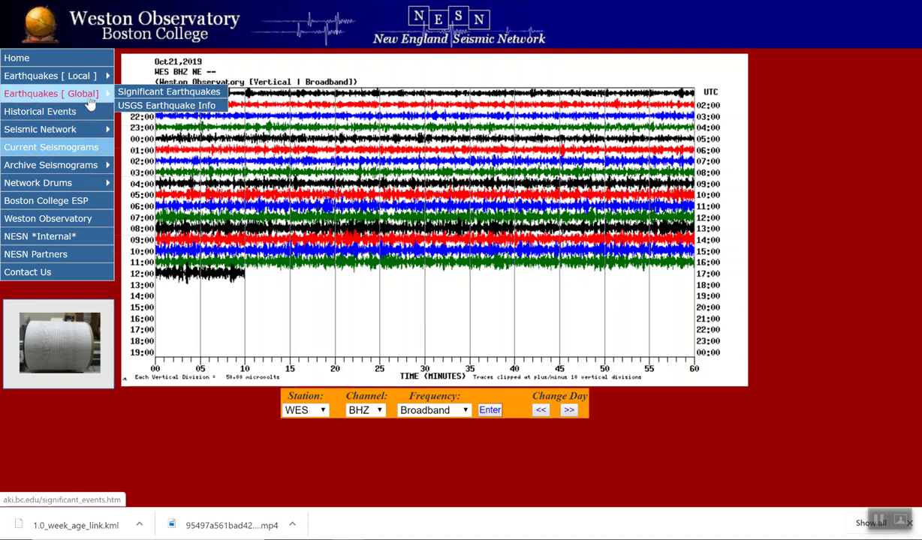
pyautogui.click(123, 93)
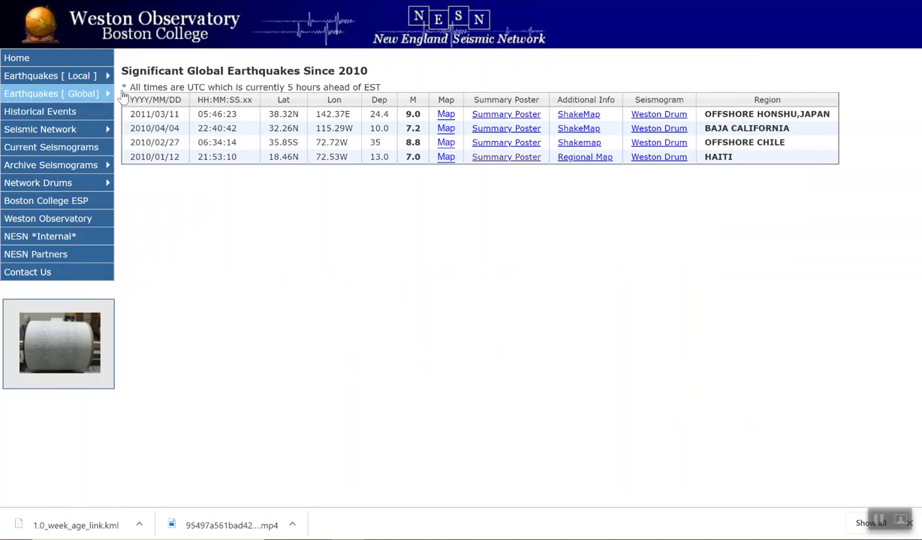
pyautogui.click(727, 157)
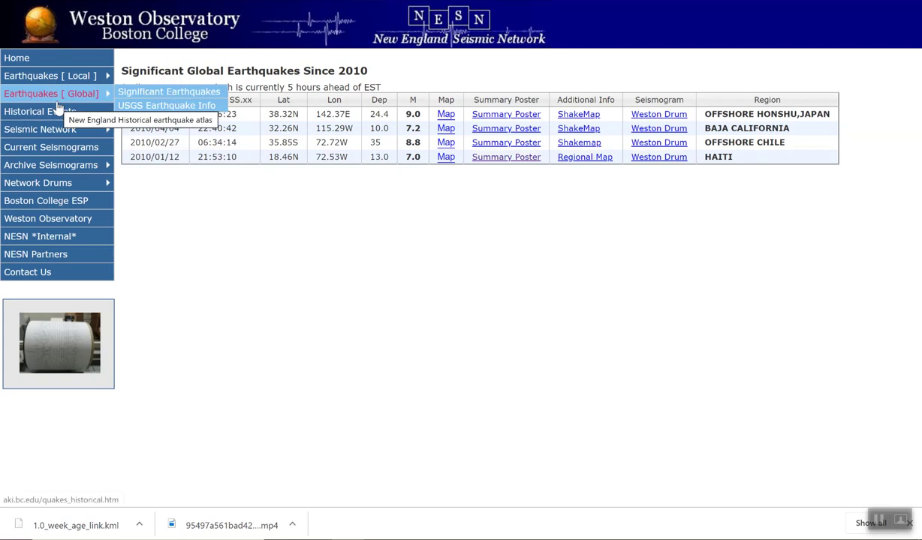
pyautogui.click(50, 79)
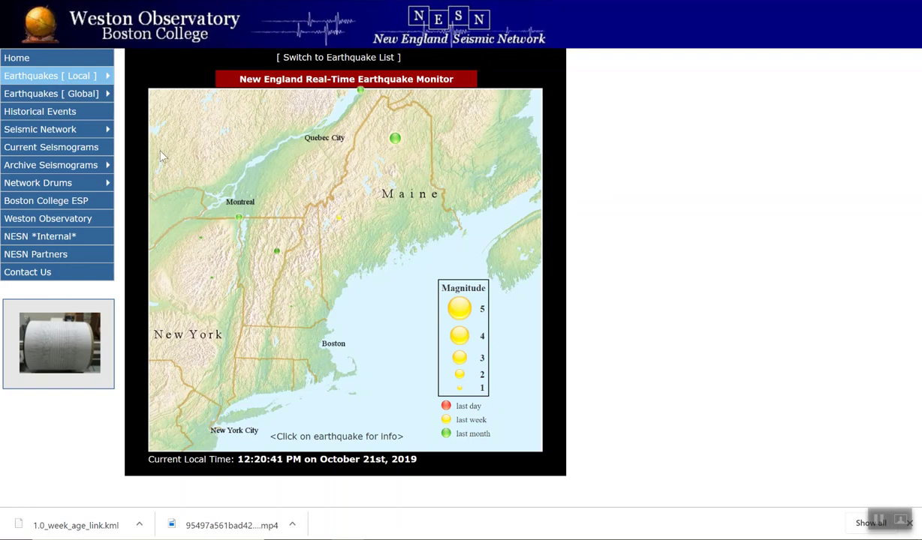
# Open the Weston Observatory website and review its introduction and the New England earthquake map on the home page
pyautogui.moveTo(57, 171)
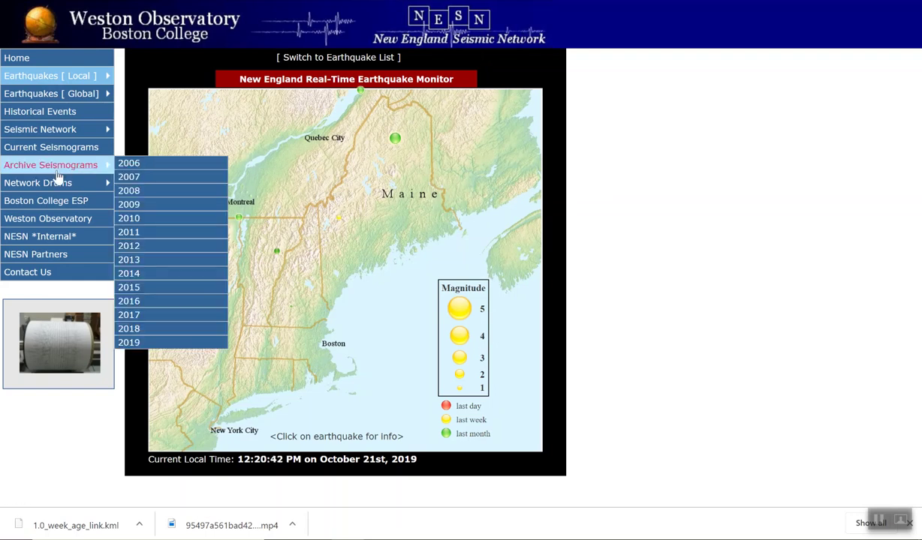
pyautogui.click(59, 217)
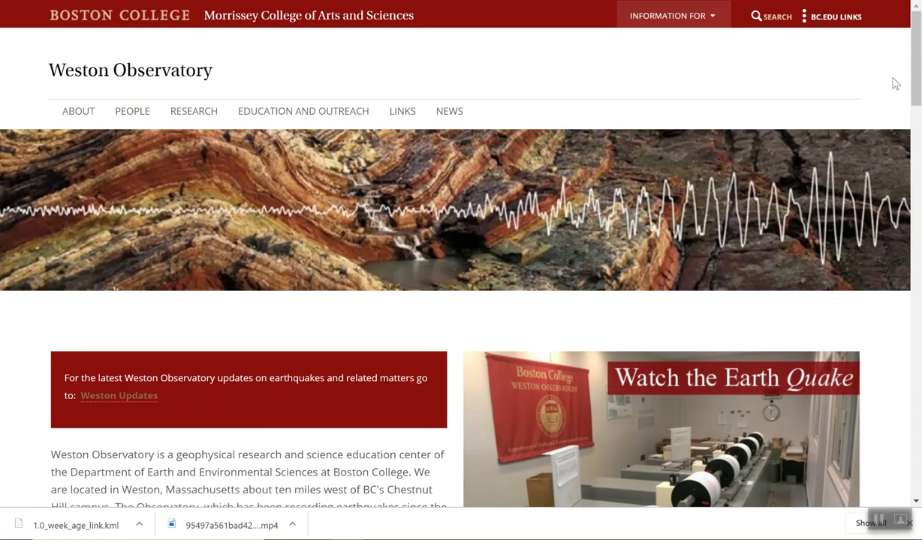
pyautogui.scroll(-6, 917, 153)
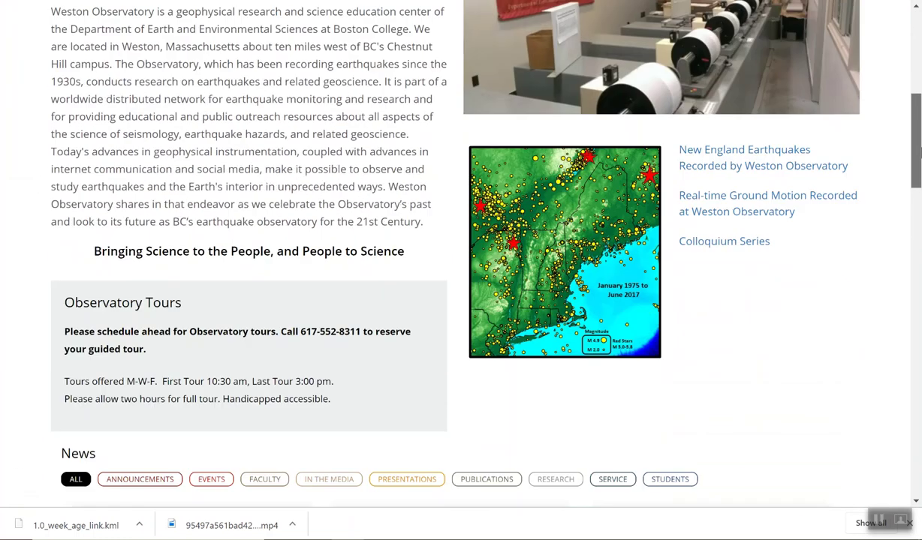
pyautogui.scroll(2, 916, 153)
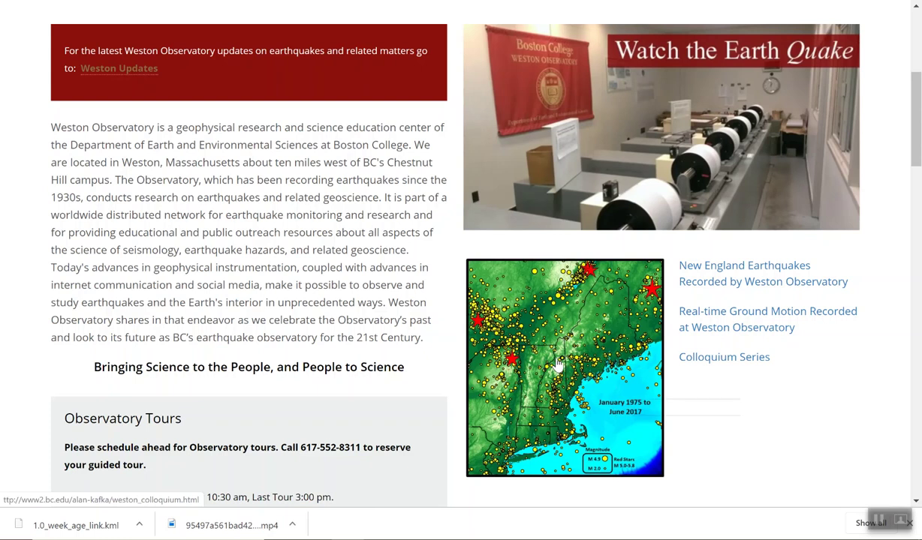
pyautogui.click(579, 331)
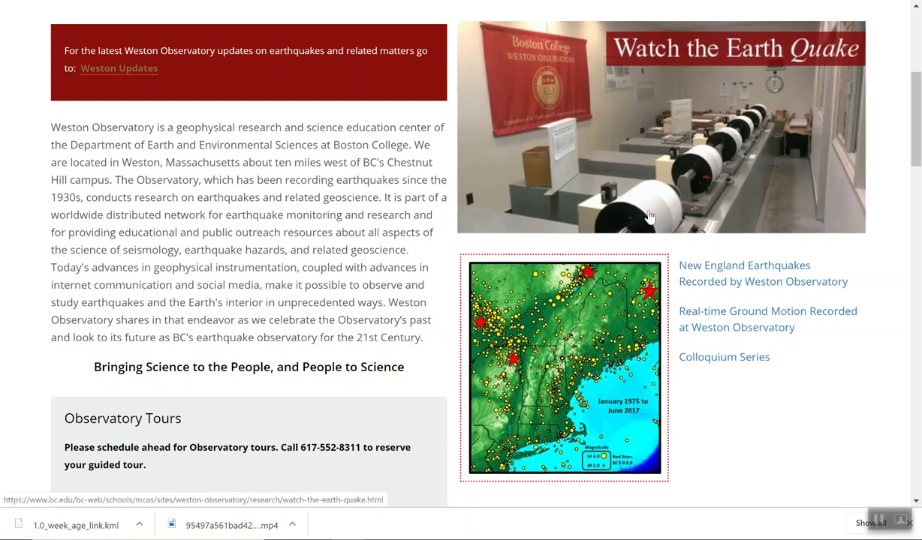
# Open Watch the Earth Quake, view the Ridgecrest seismograph image full size, and return to read the live feed explanation
pyautogui.click(723, 60)
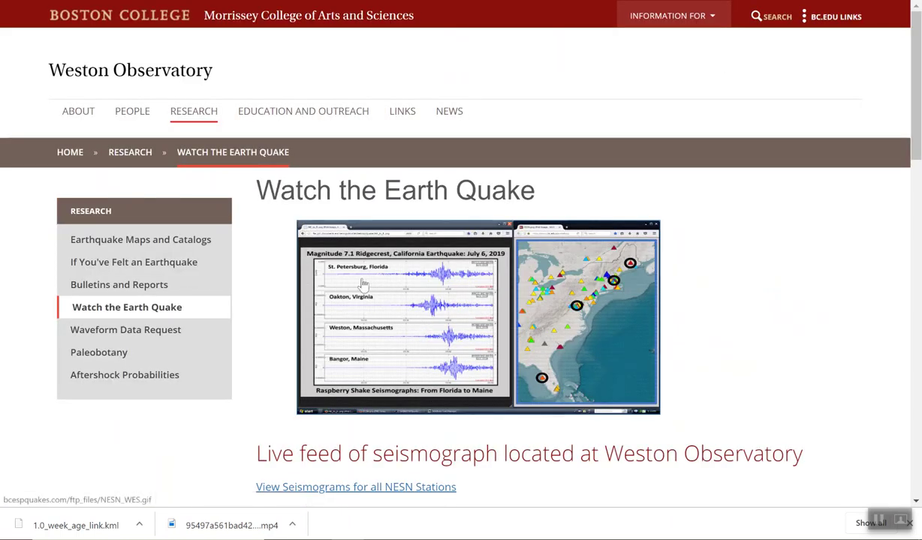
pyautogui.click(445, 285)
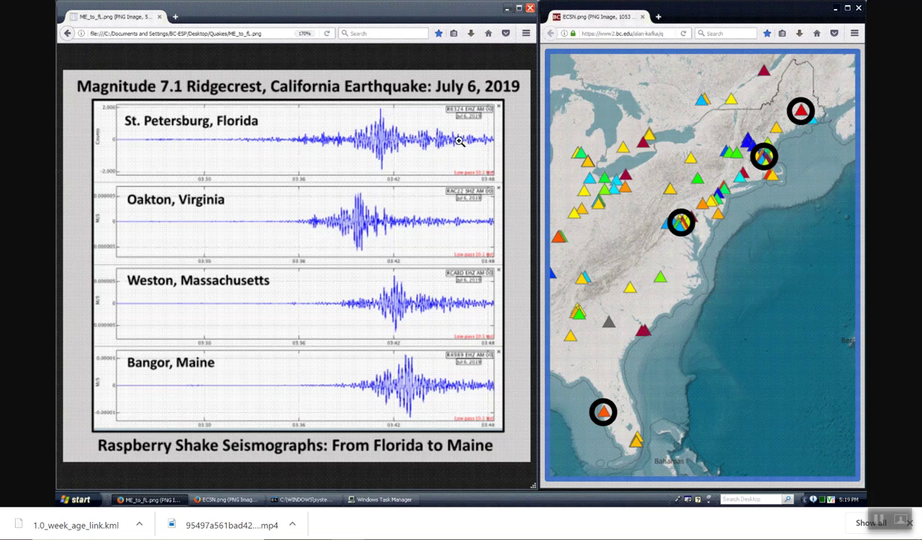
pyautogui.hotkey('alt', 'Left')
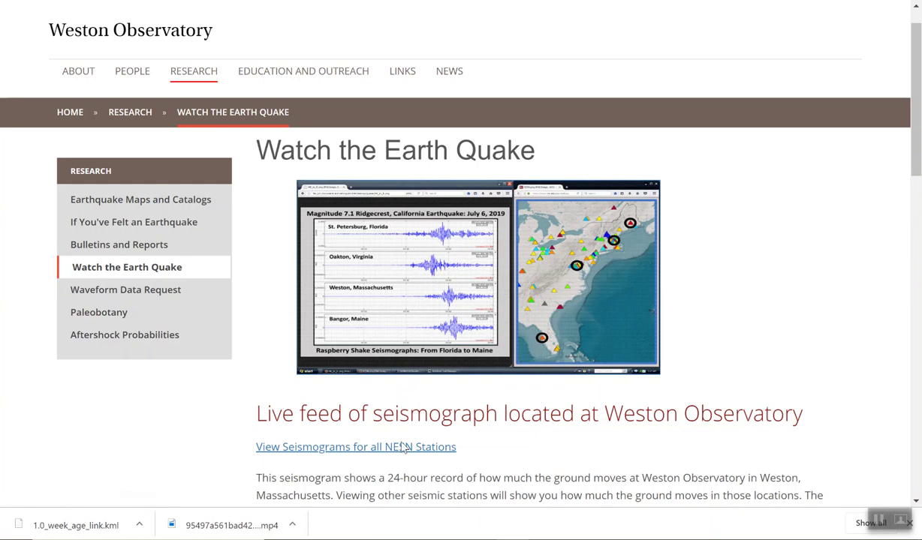
pyautogui.moveTo(918, 113); pyautogui.dragTo(919, 180)
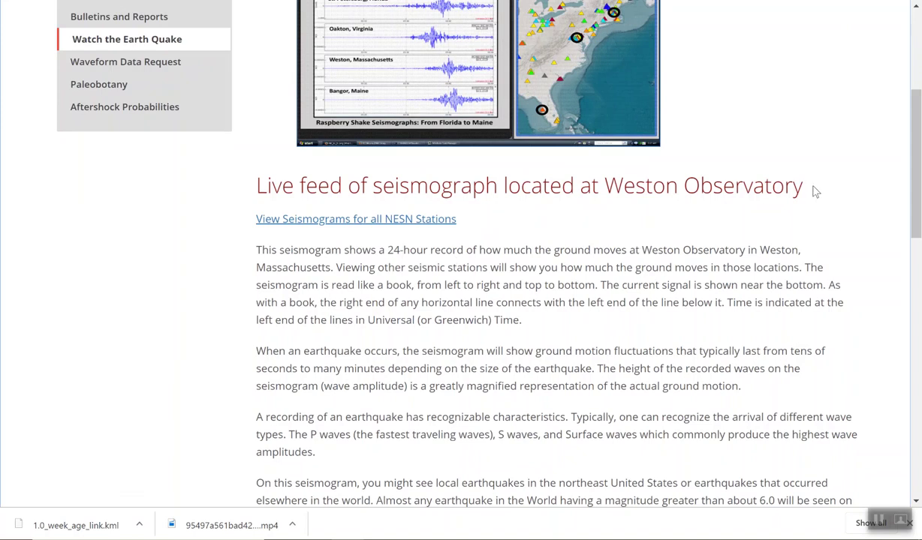
# Read the rest of the live seismograph explanation and open its Hurricane Sandy article to view the seismograms recorded at Devlin Hall
pyautogui.scroll(-1, 735, 111)
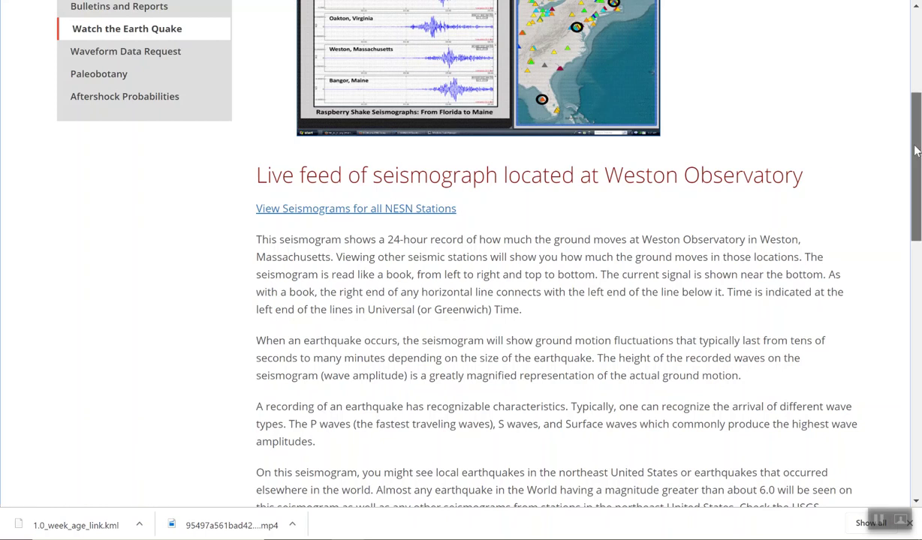
pyautogui.scroll(-2, 915, 180)
pyautogui.scroll(-5, 916, 180)
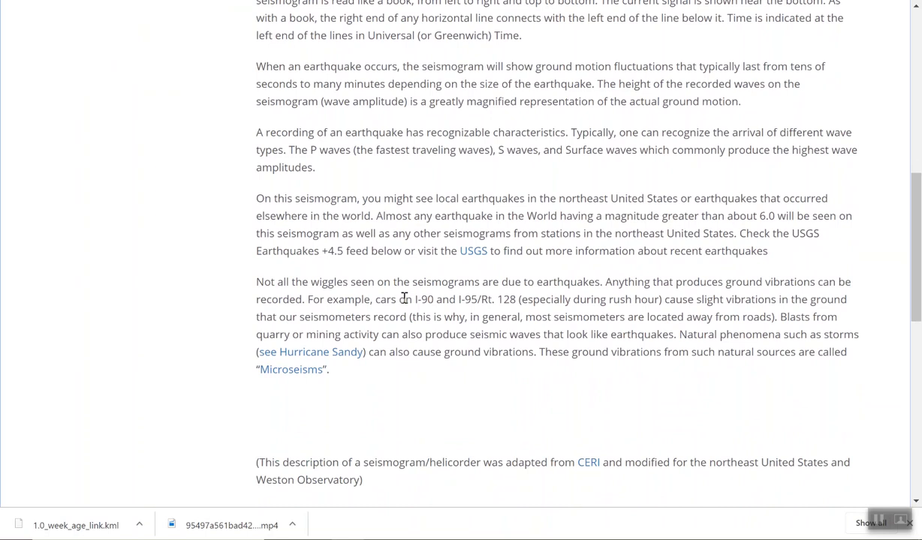
pyautogui.click(330, 353)
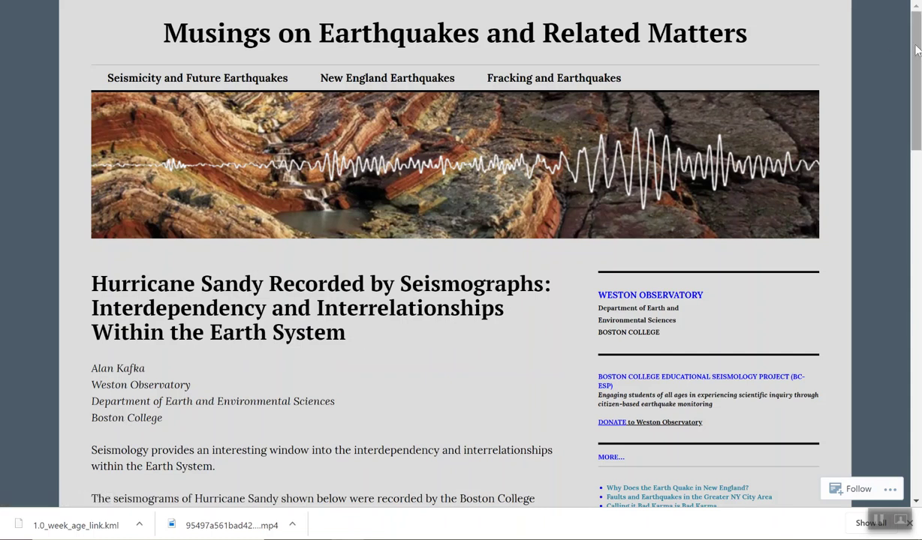
pyautogui.moveTo(911, 55); pyautogui.dragTo(909, 222)
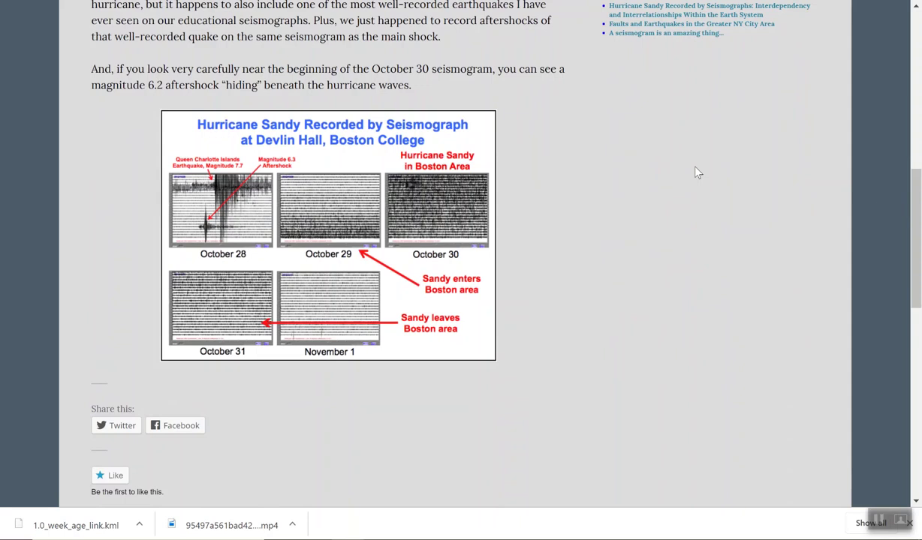
pyautogui.click(337, 193)
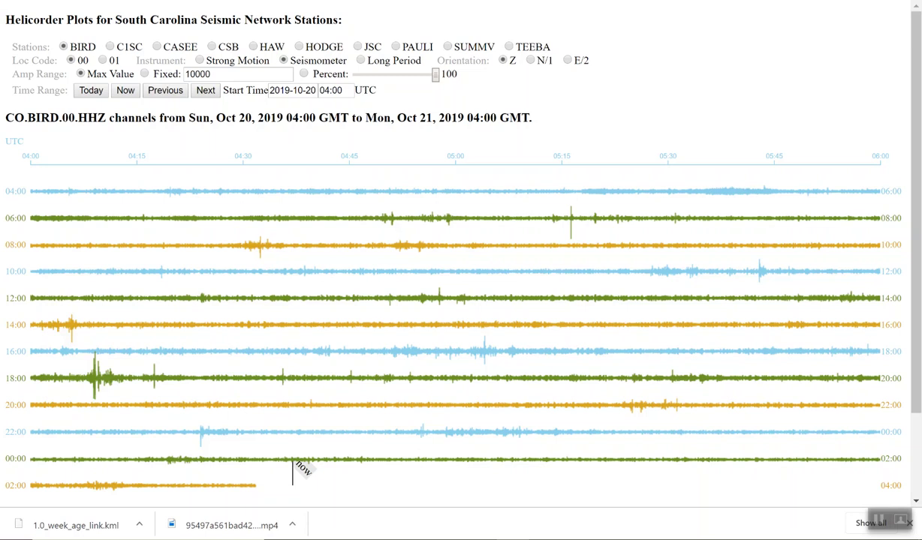
# Examine the Hispaniola fault map and the tectonic summary on the USGS poster for the M7.0 Haiti earthquake of 12 January 2010
pyautogui.click(877, 522)
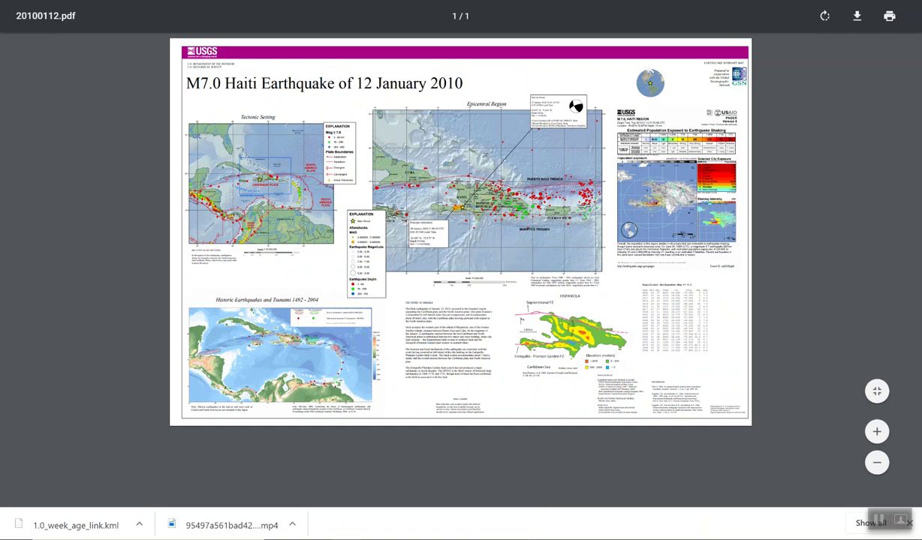
pyautogui.keyDown('ctrl'); pyautogui.scroll(10, 559, 353); pyautogui.keyUp('ctrl')
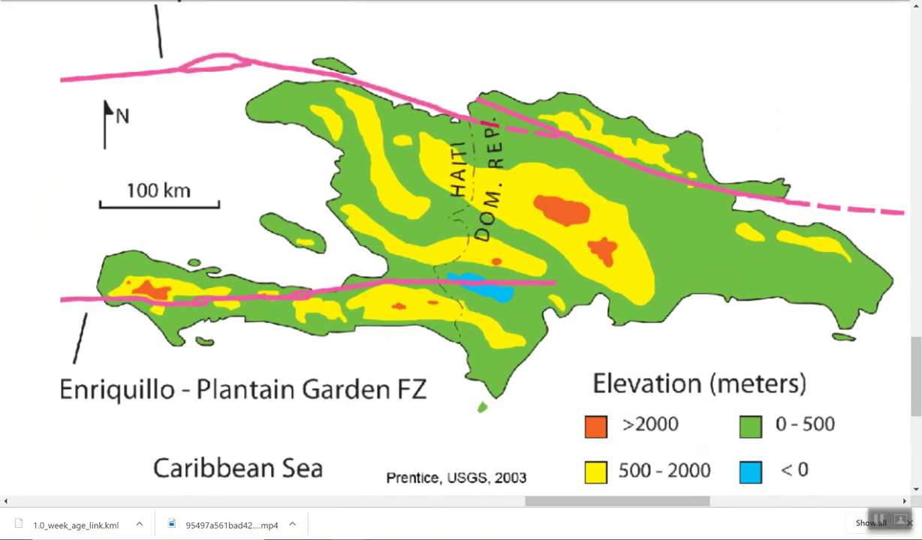
pyautogui.keyDown('ctrl'); pyautogui.scroll(-6, 560, 353); pyautogui.keyUp('ctrl')
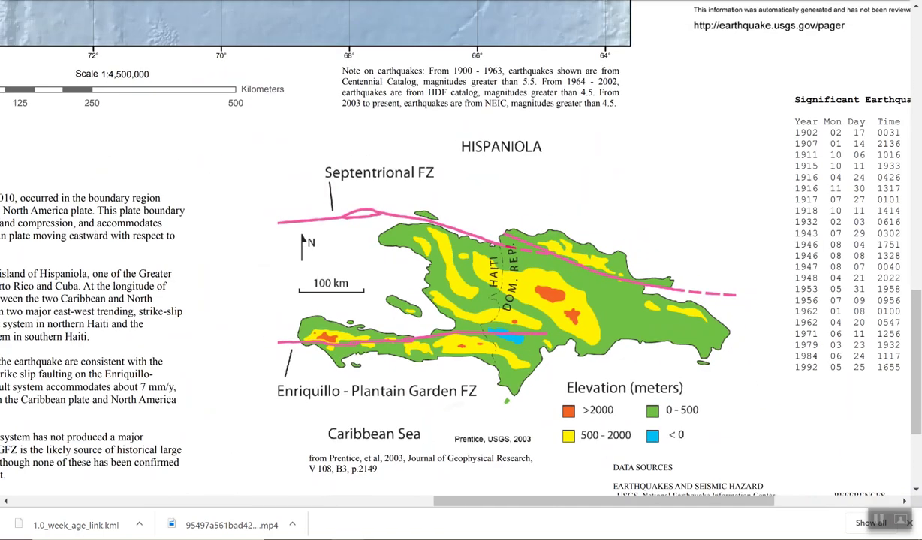
pyautogui.hscroll(-6, 451, 263)
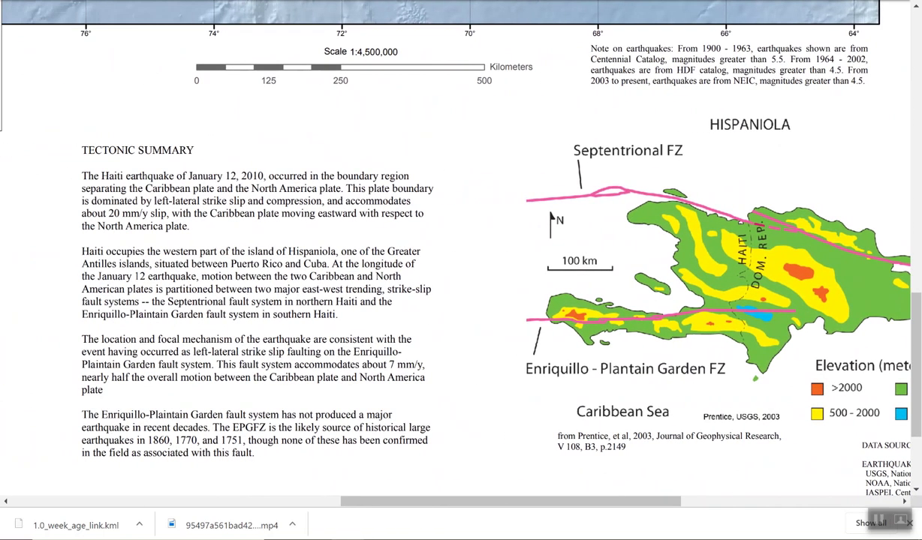
pyautogui.doubleClick(276, 352)
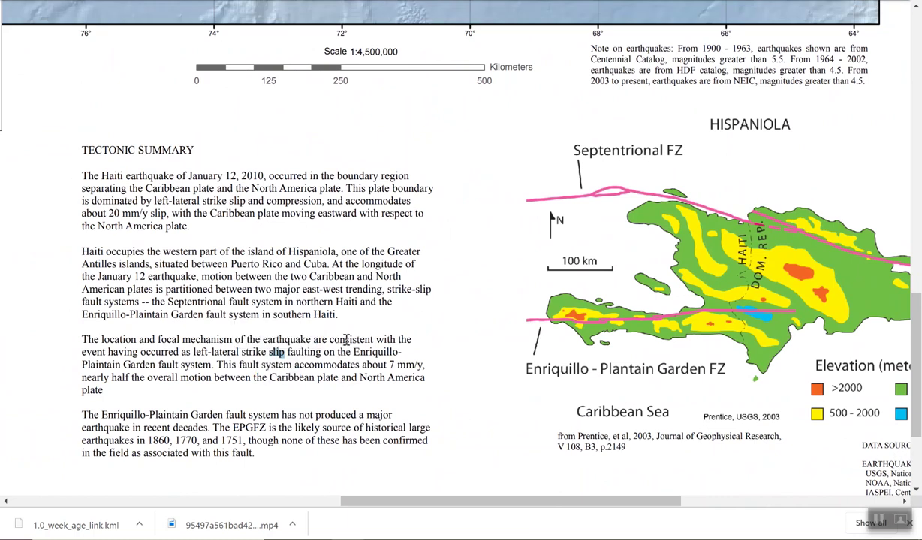
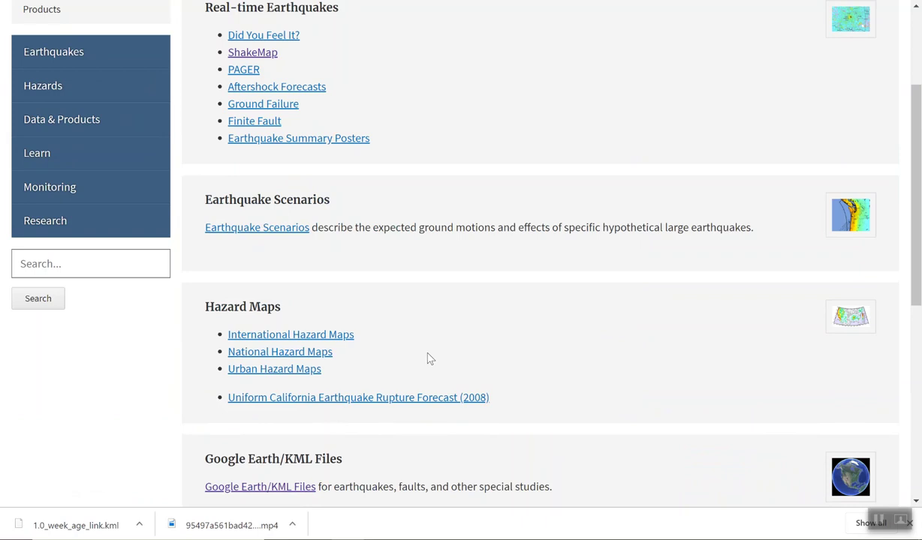
# Open ShakeMap from the real-time earthquake products and review the overview of the M 5.4 event north of Bandar-e Lengeh, Iran
pyautogui.click(265, 60)
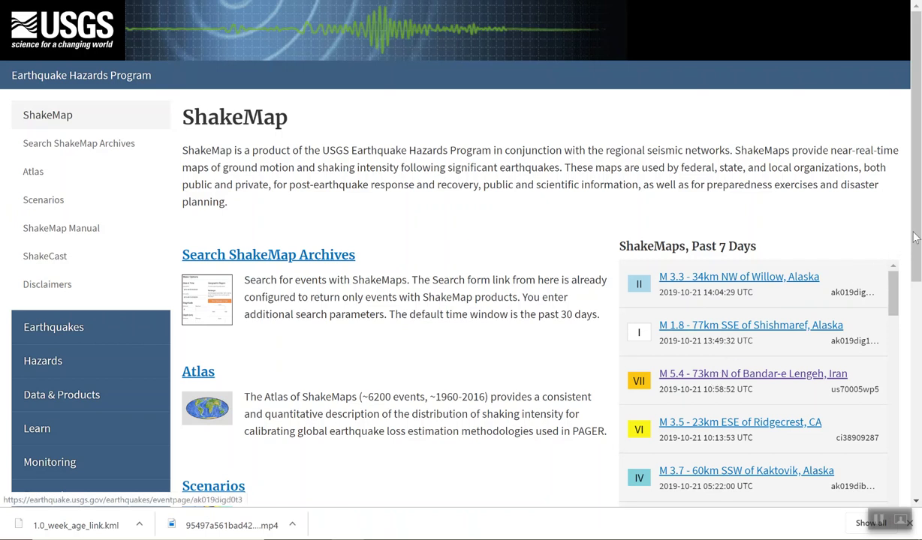
pyautogui.scroll(-1, 917, 251)
pyautogui.moveTo(917, 251); pyautogui.dragTo(919, 270)
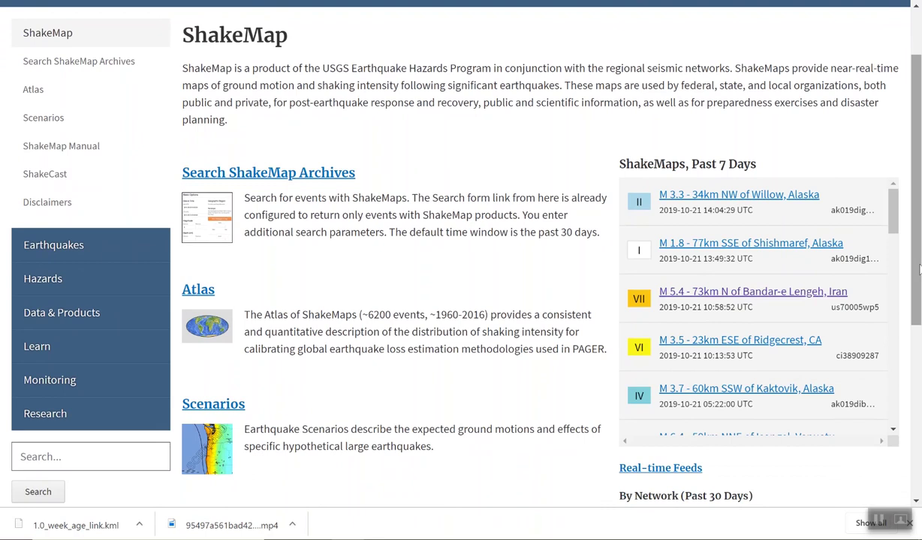
pyautogui.click(775, 297)
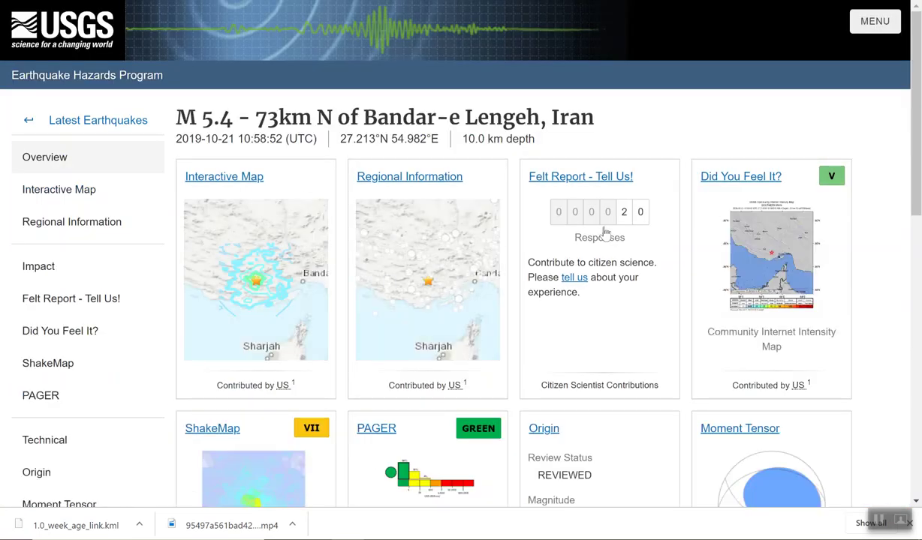
pyautogui.scroll(-3, 901, 107)
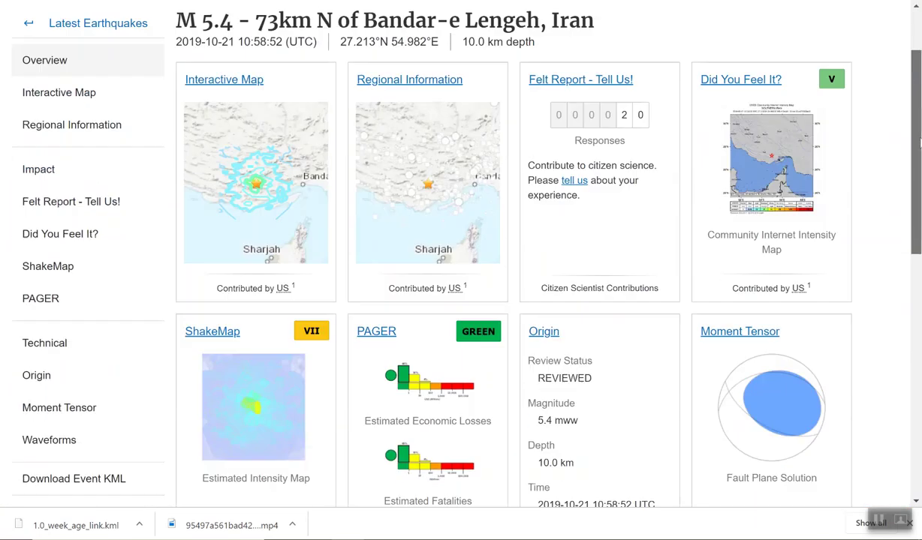
pyautogui.scroll(-2, 920, 194)
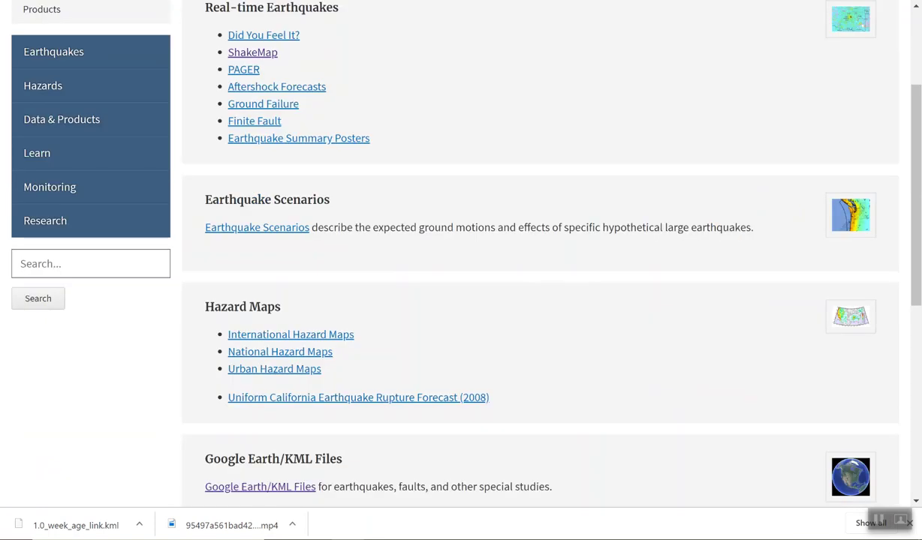
# Go through Data and Products to the real-time Google Earth KML feeds and download the automatic Past 30 Days, M2.5+ feed colored by depth
pyautogui.click(43, 10)
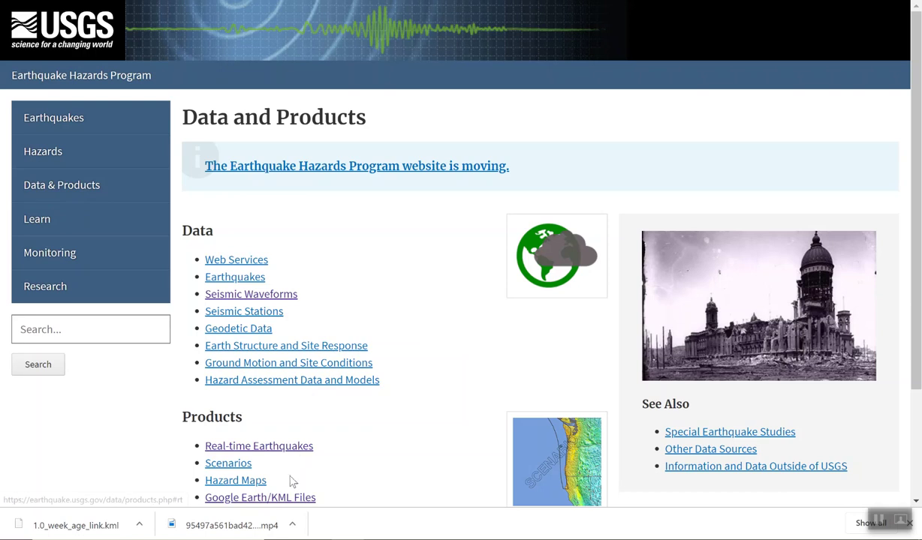
pyautogui.click(272, 500)
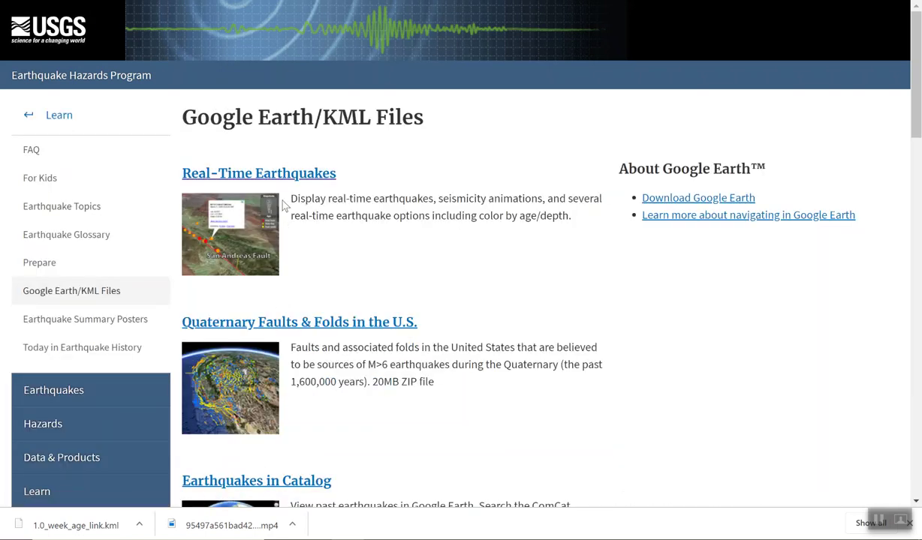
pyautogui.click(273, 178)
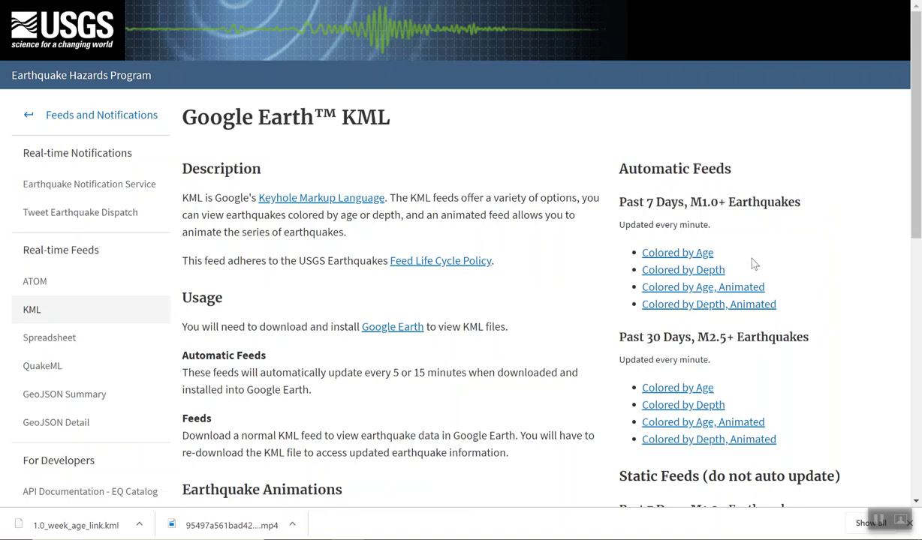
pyautogui.scroll(-2, 917, 251)
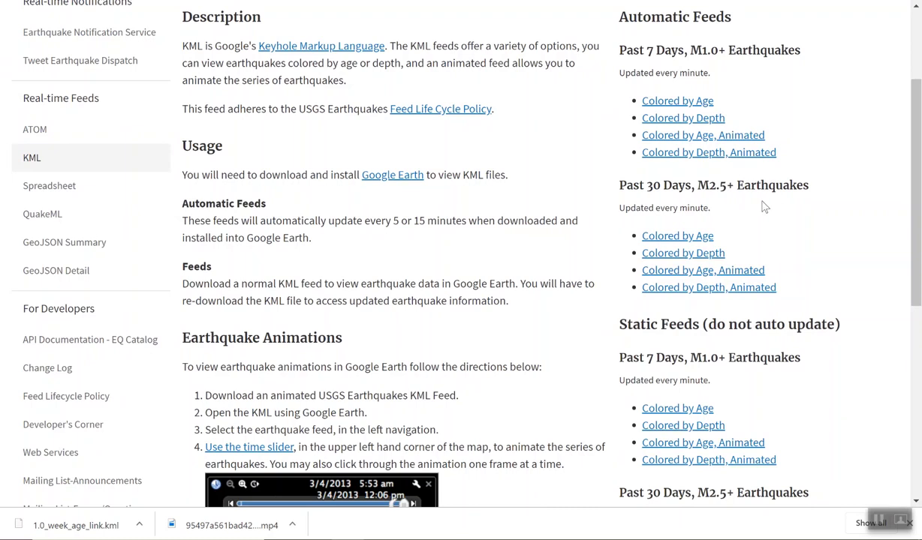
pyautogui.click(689, 257)
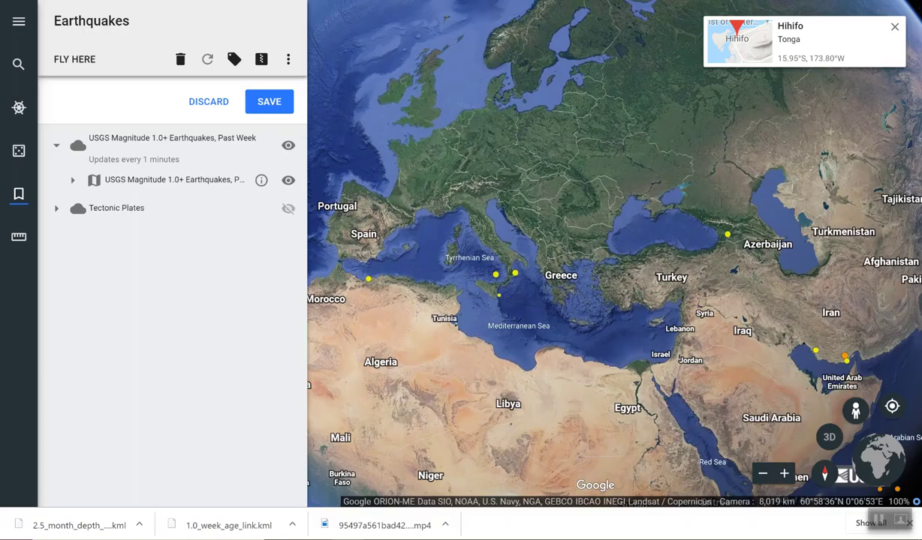
# In Google Earth, discard the loaded past-week earthquake layer and import the KML file 2.5_month_depth_link.kml
pyautogui.click(205, 103)
pyautogui.click(219, 103)
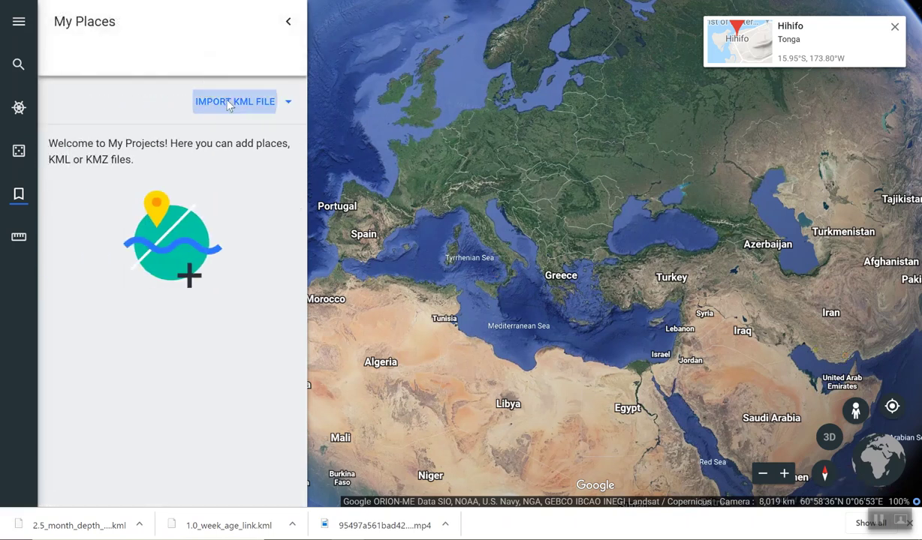
pyautogui.click(213, 111)
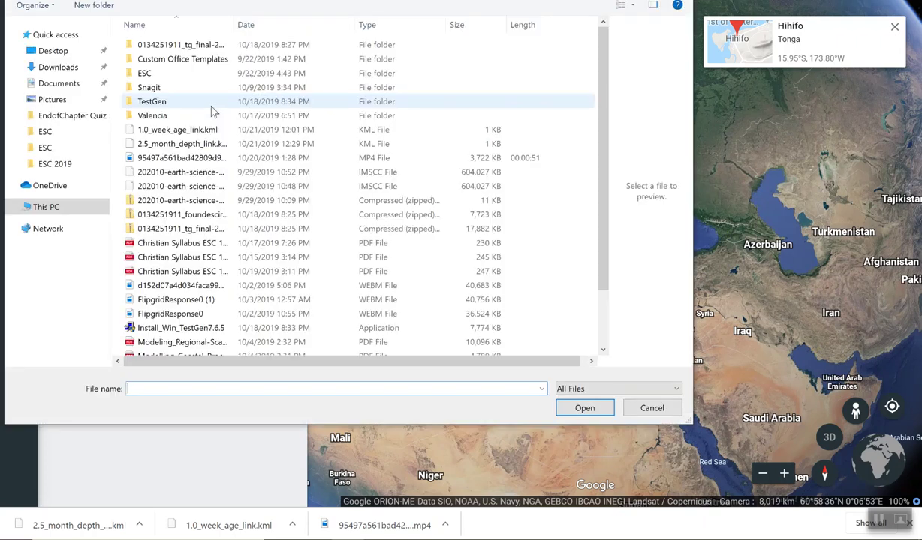
pyautogui.click(187, 144)
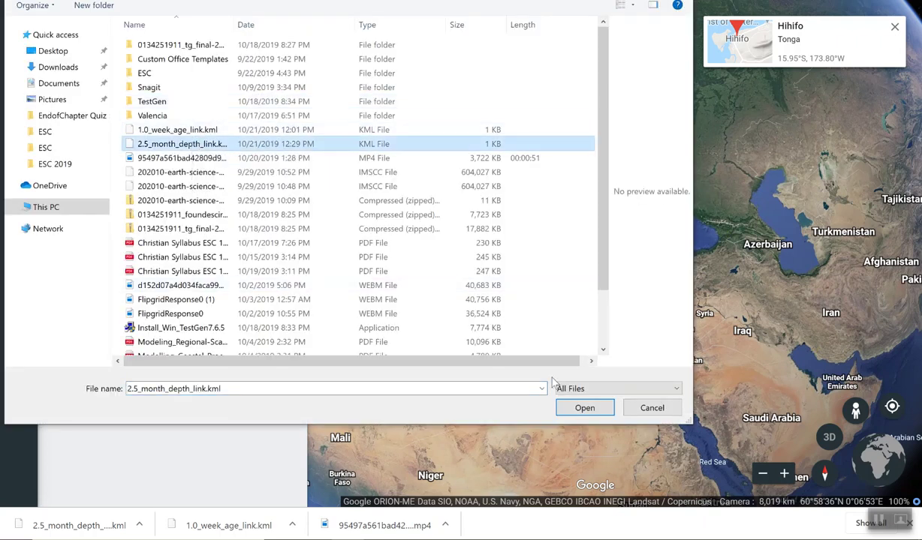
pyautogui.click(574, 408)
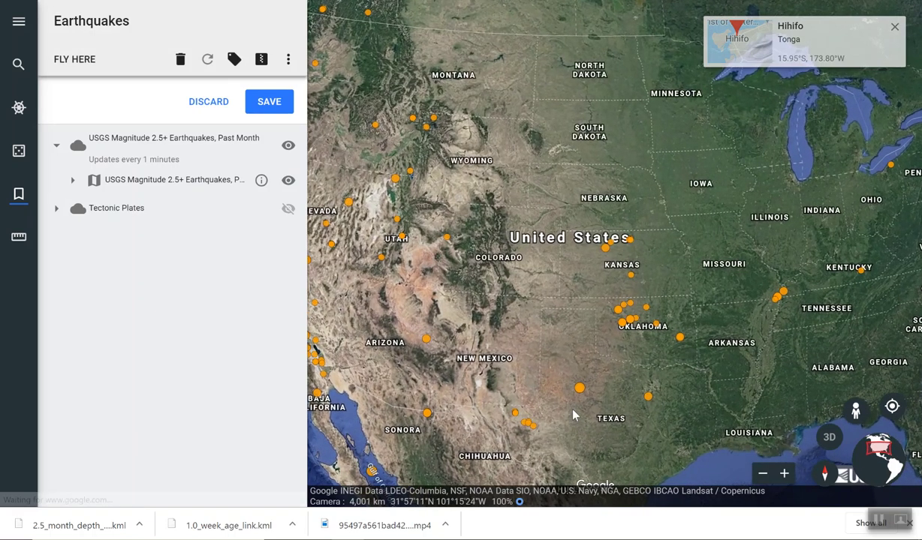
# Examine the depth-colored earthquakes from Japan to the Mariana Islands, view the details of a yellow one south of Japan, and close them
pyautogui.scroll(-3, 573, 415)
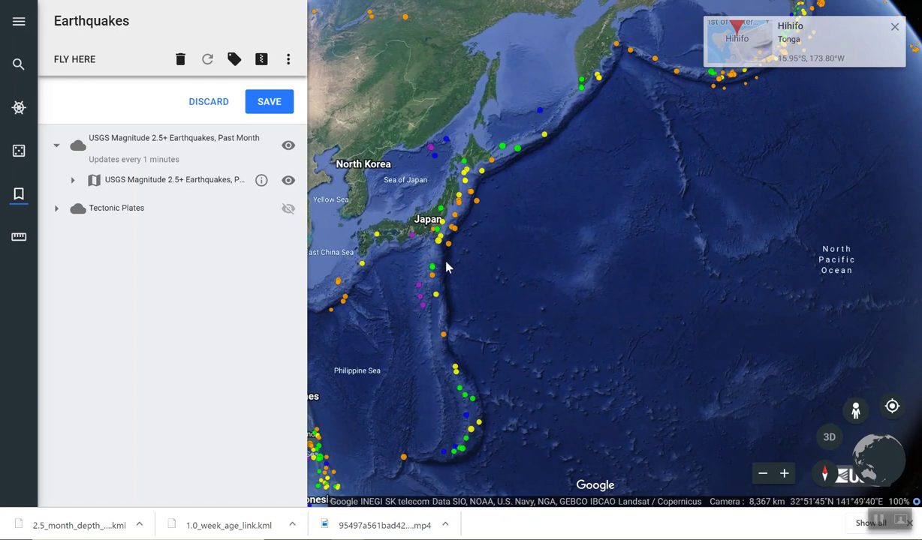
pyautogui.scroll(5, 451, 341)
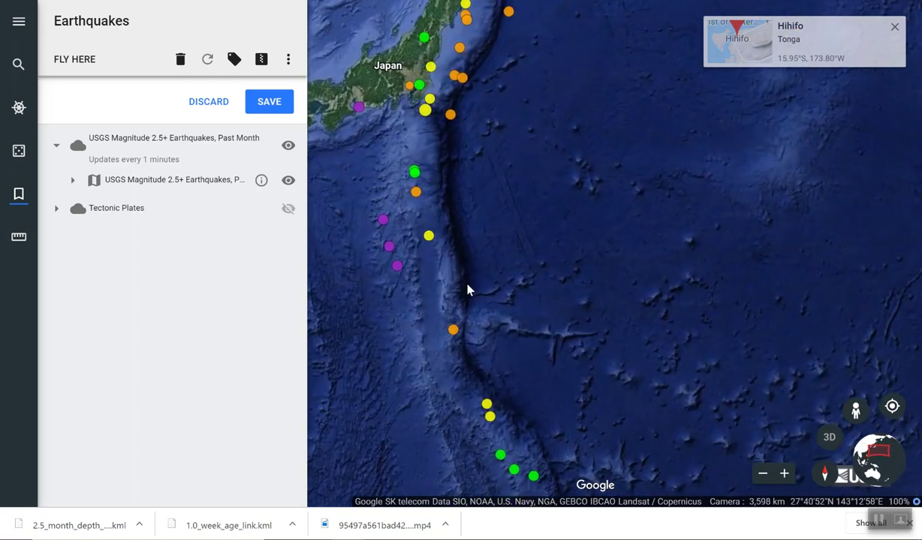
pyautogui.scroll(-5, 466, 289)
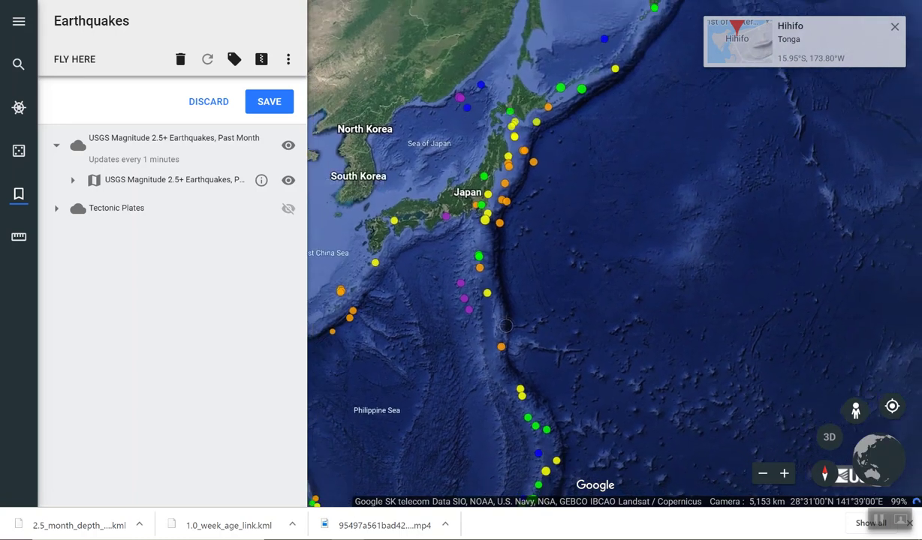
pyautogui.click(525, 390)
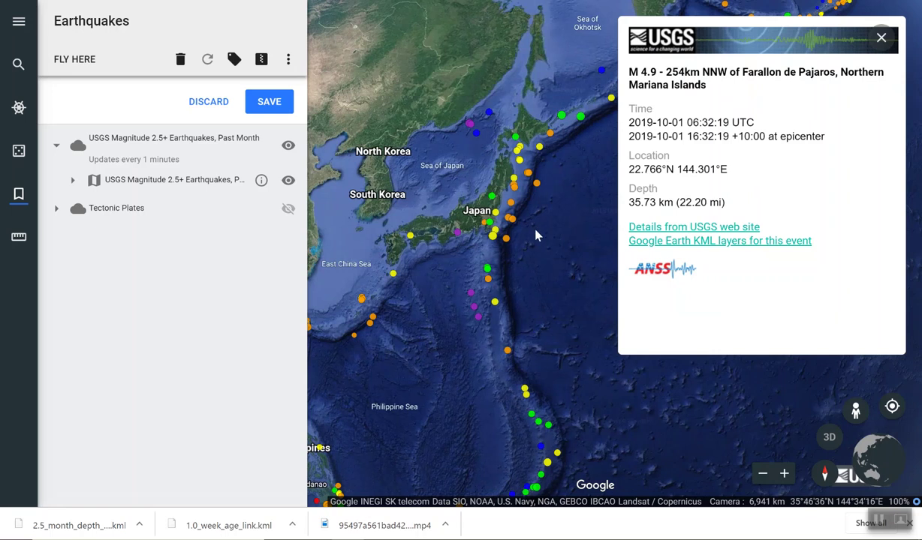
pyautogui.click(882, 37)
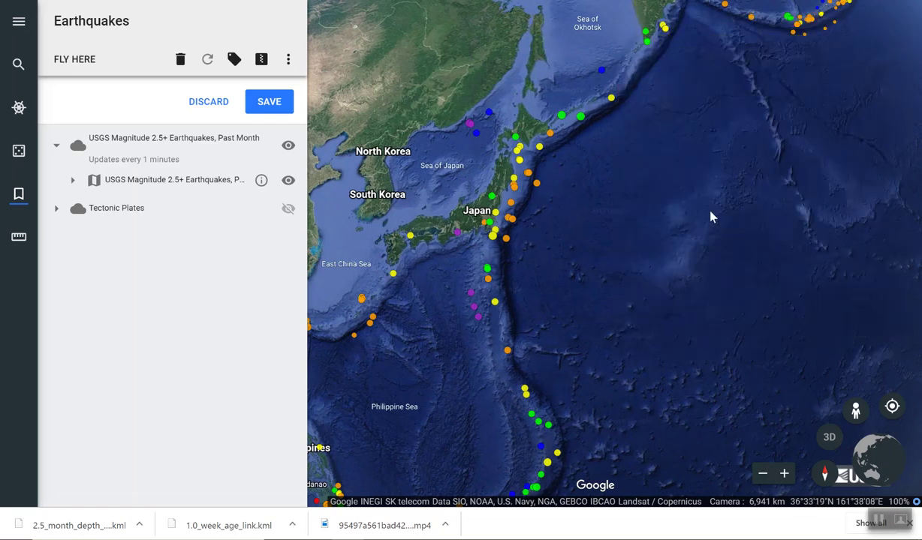